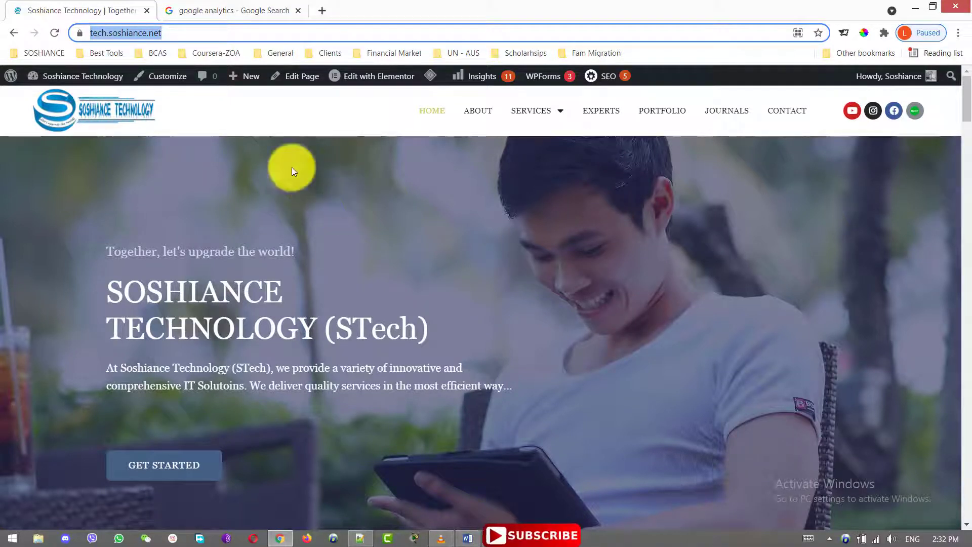
Step: Open Google Analytics from the search results and sign in by choosing the Google account and entering its password
left_click(216, 6)
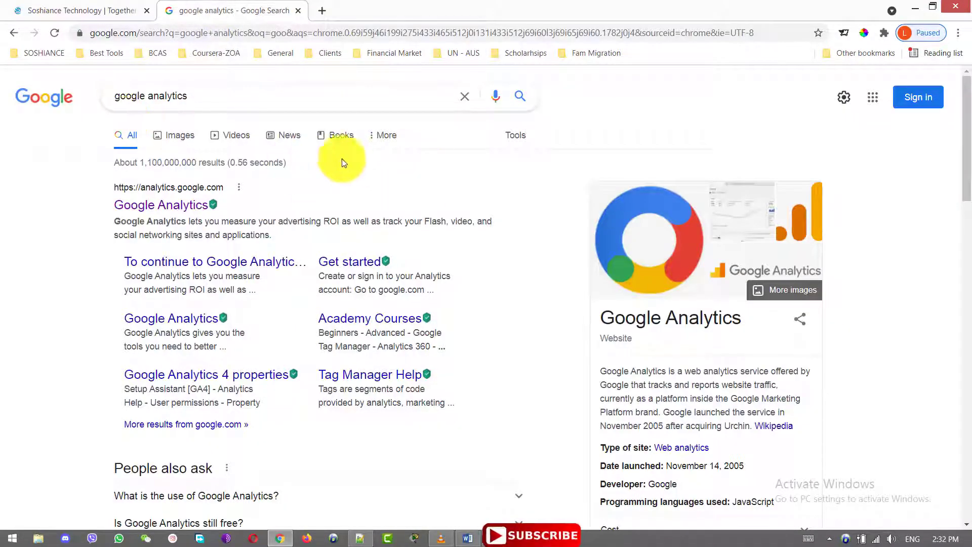
left_click(160, 208)
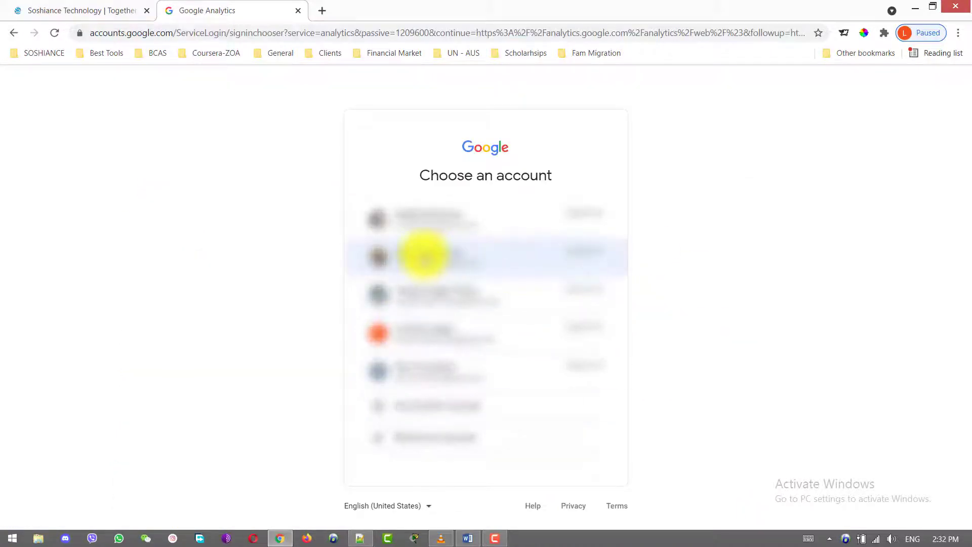
left_click(423, 255)
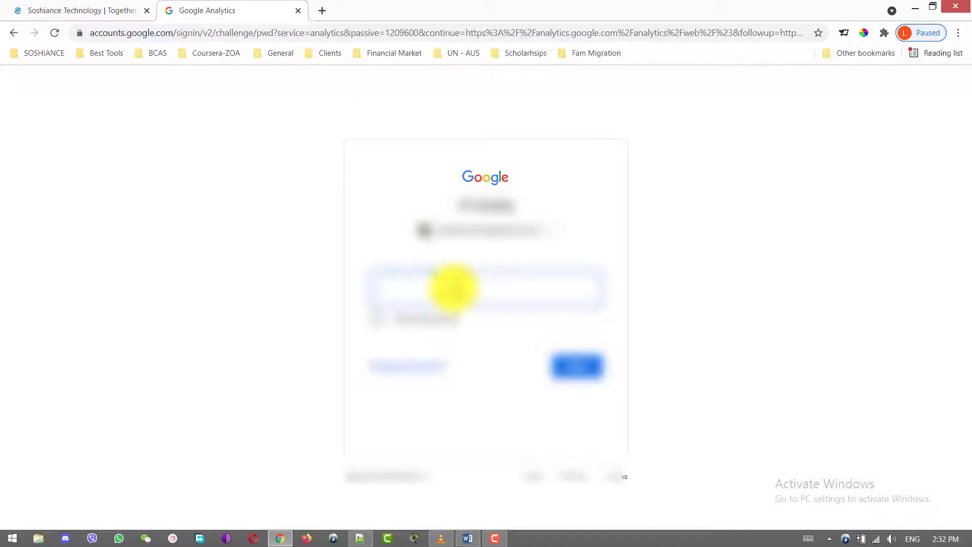
type("•••")
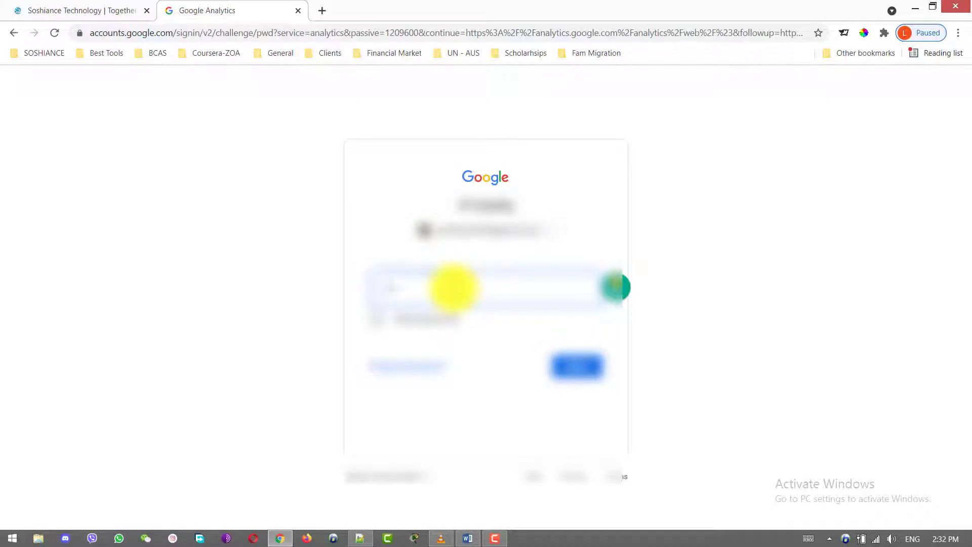
key("Return")
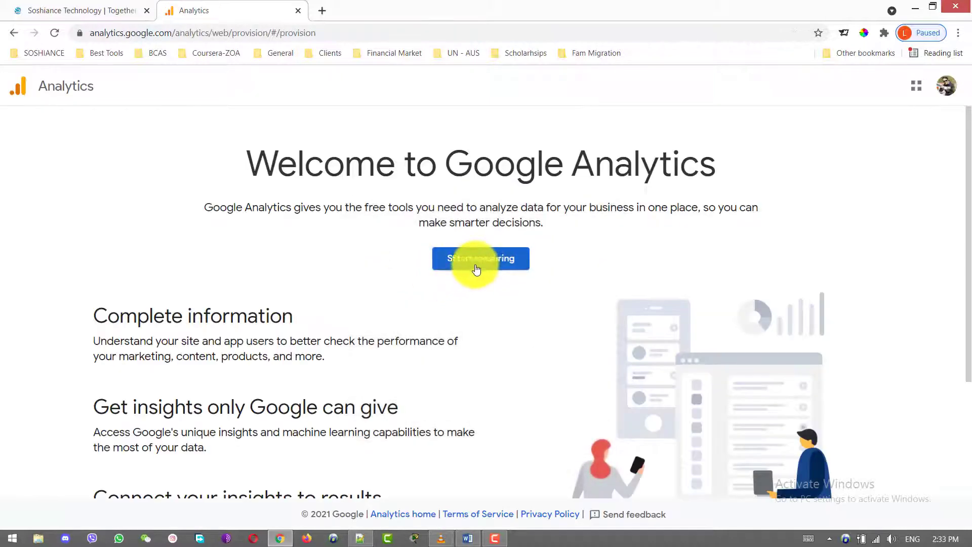
Step: Start measuring with a new Analytics account and name it Soshiance Technology (STech)
left_click(482, 259)
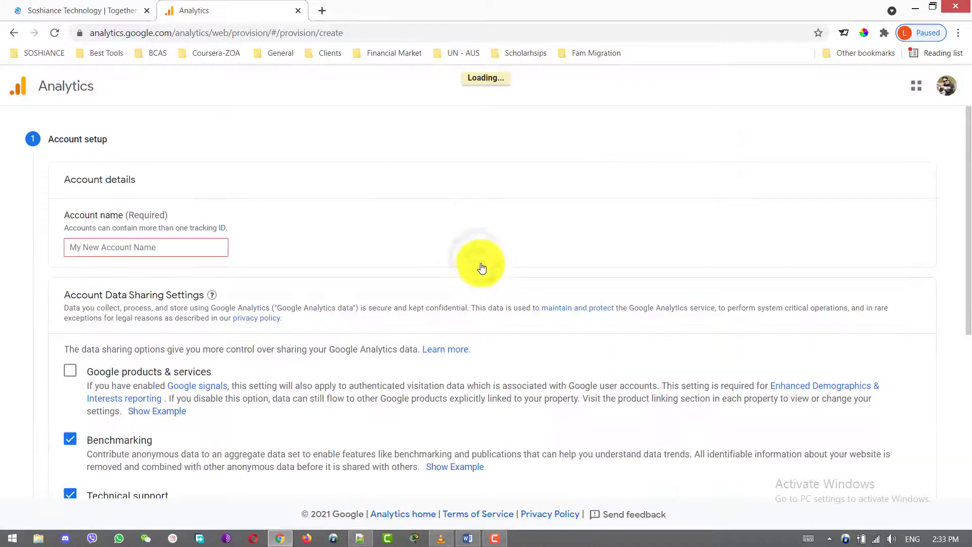
left_click(129, 250)
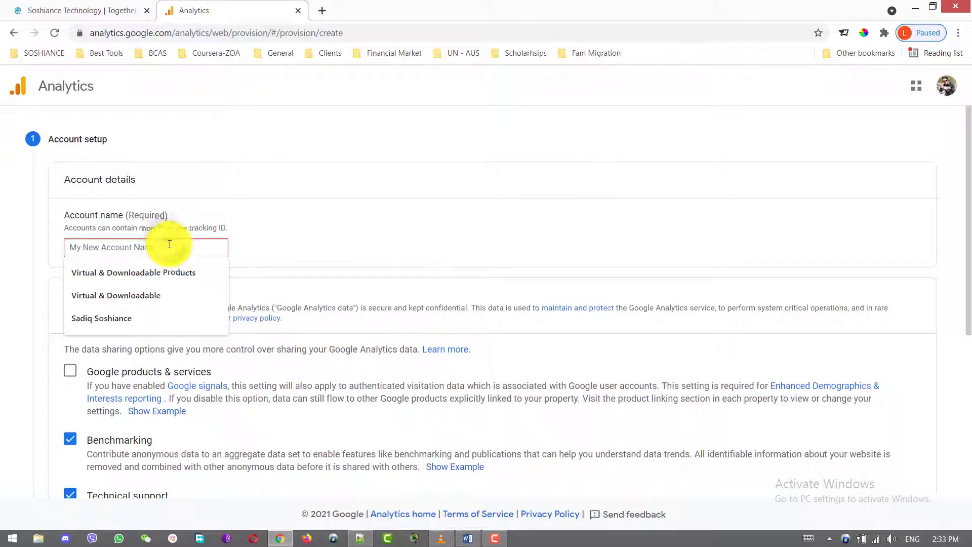
left_click(247, 255)
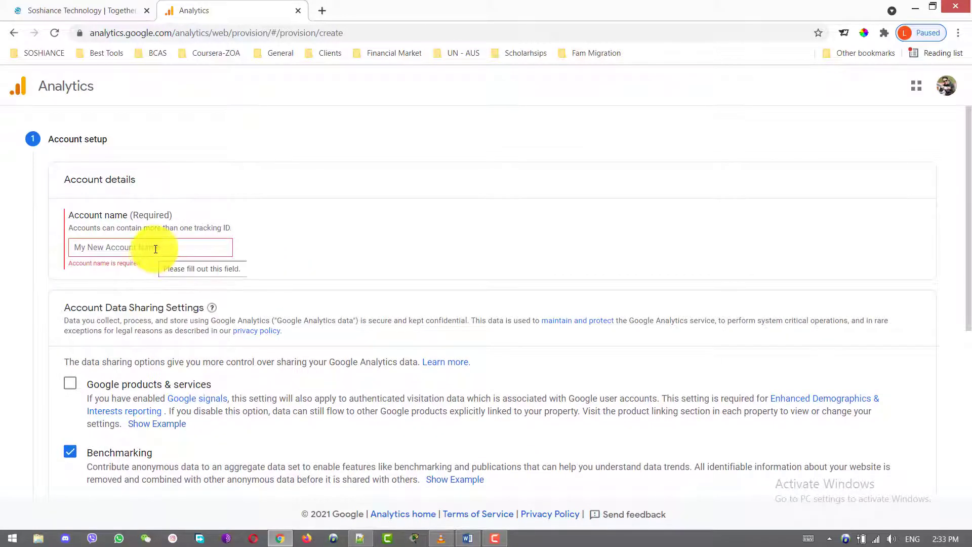
left_click(155, 248)
left_click(28, 10)
left_click(92, 33)
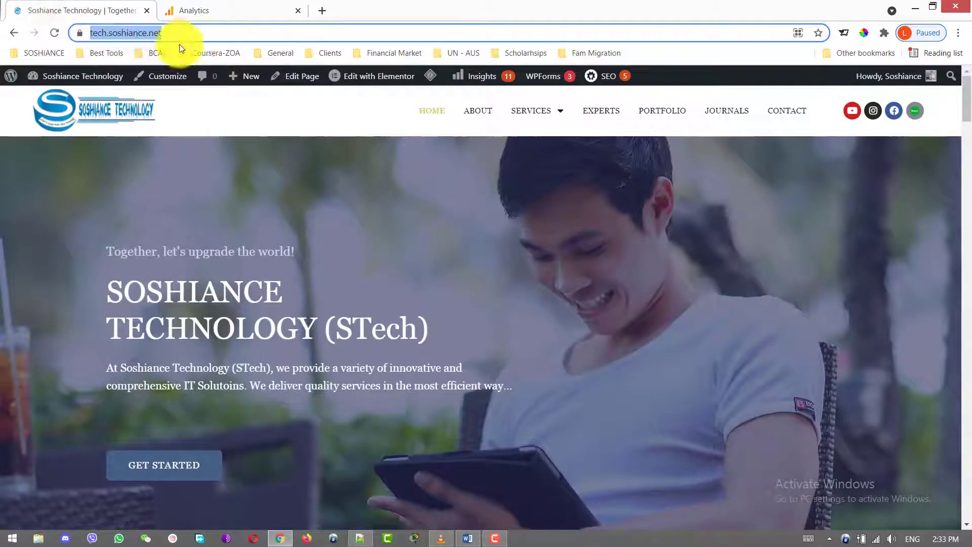
left_click(185, 10)
left_click(122, 245)
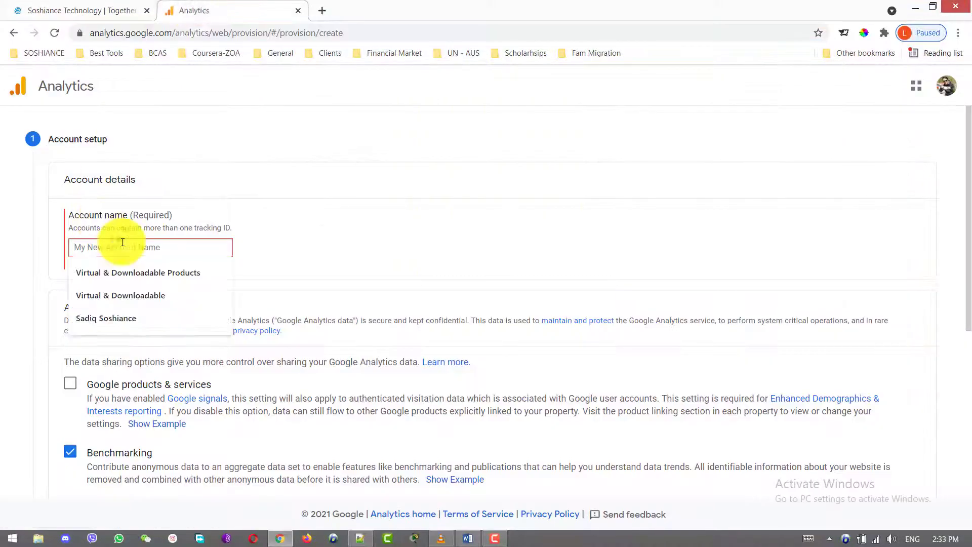
type("Soshiance Technology (STech")
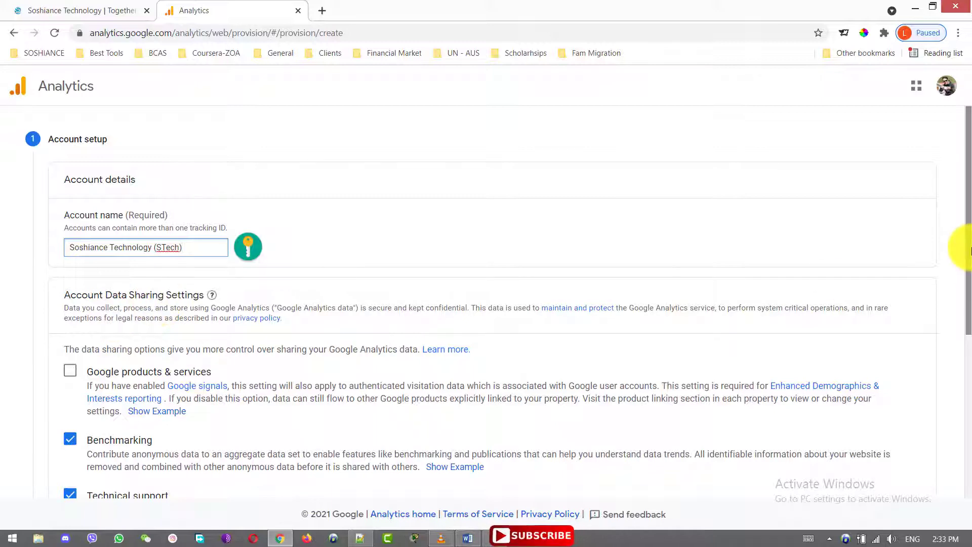
Step: Review the account data sharing settings, keep the default selections and continue to the property setup
scroll(957, 303, "down", 3)
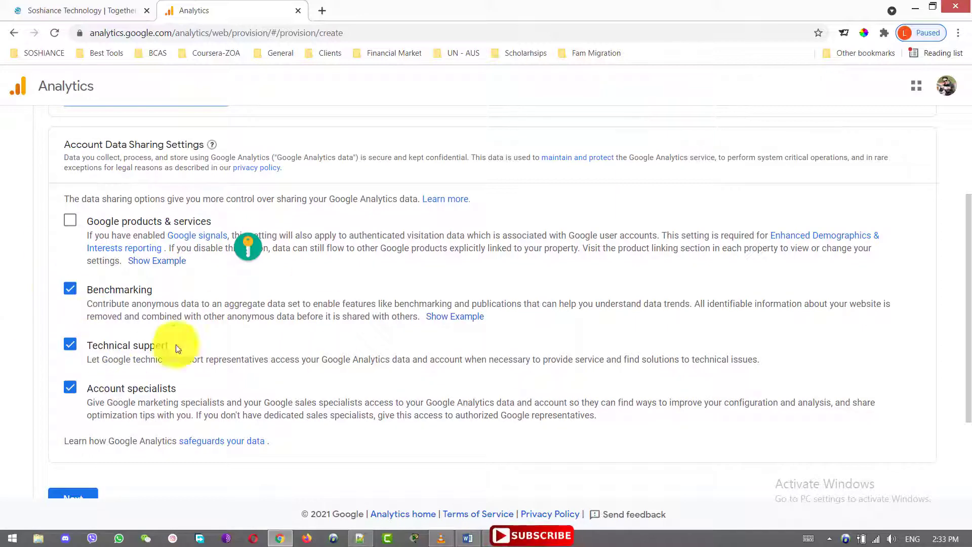
left_click_drag(968, 295, 968, 342)
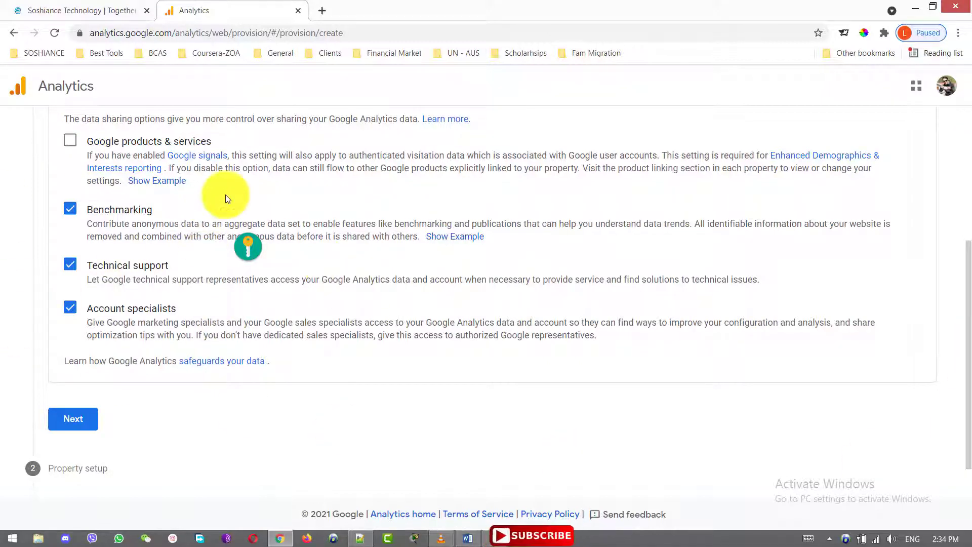
left_click(74, 433)
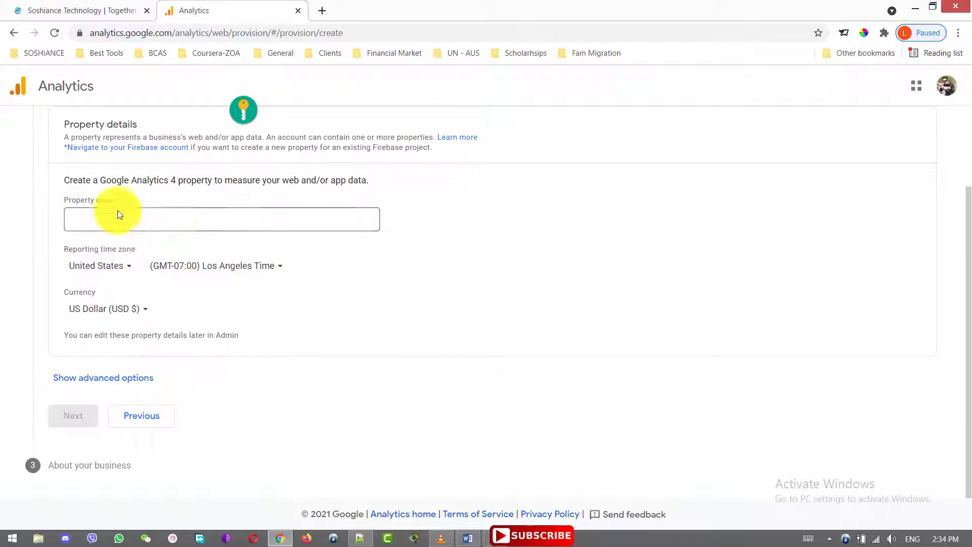
Step: Name the property Soshiance Technology (STech) and set its reporting time zone to Australia, (GMT+11:00) Melbourne Time
left_click(172, 226)
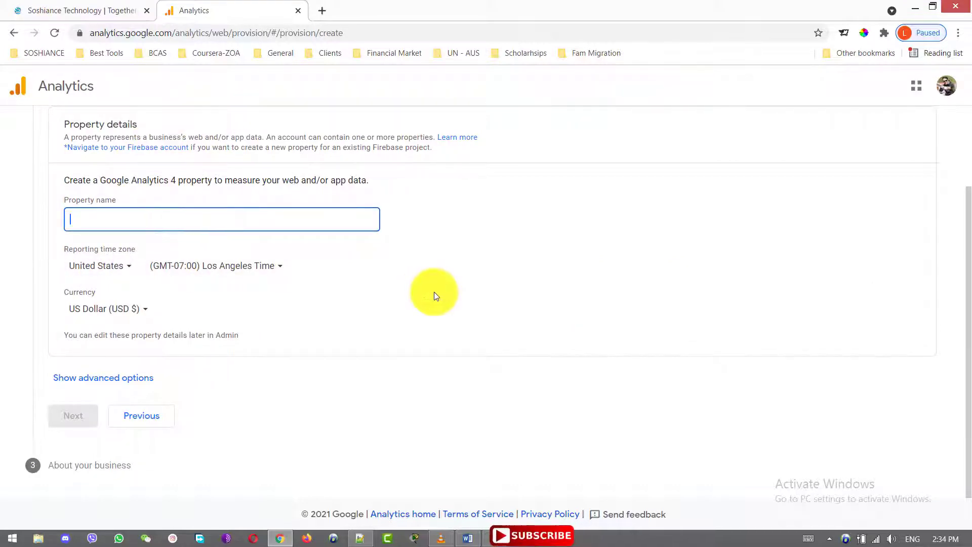
type("Soshiance Technology (STech")
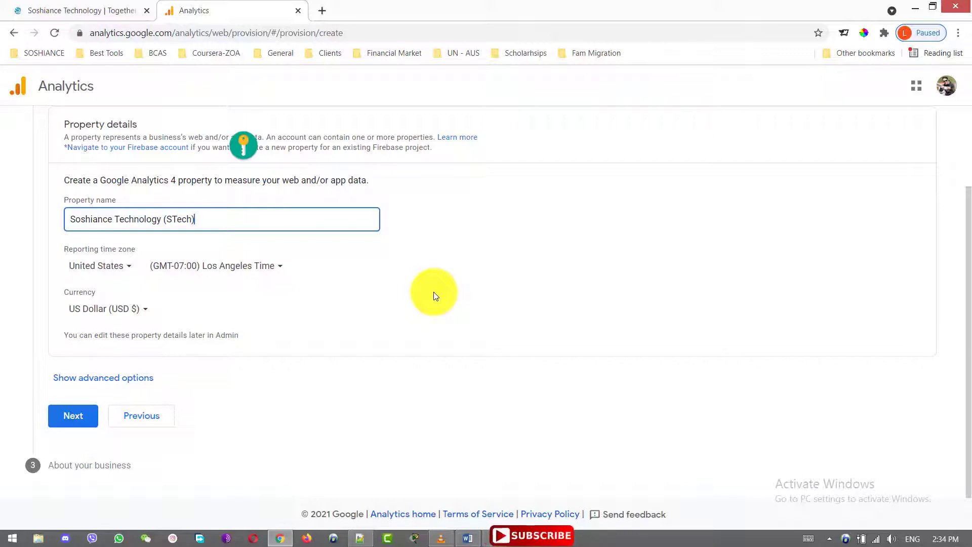
left_click(135, 264)
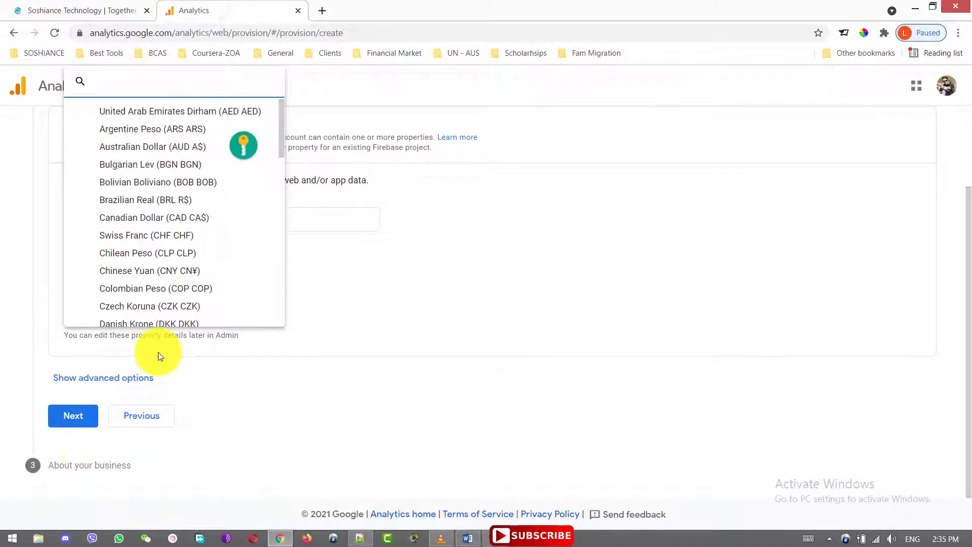
Step: Set the property's currency to Australian Dollar (AUD A$) and continue to the business details
left_click(286, 377)
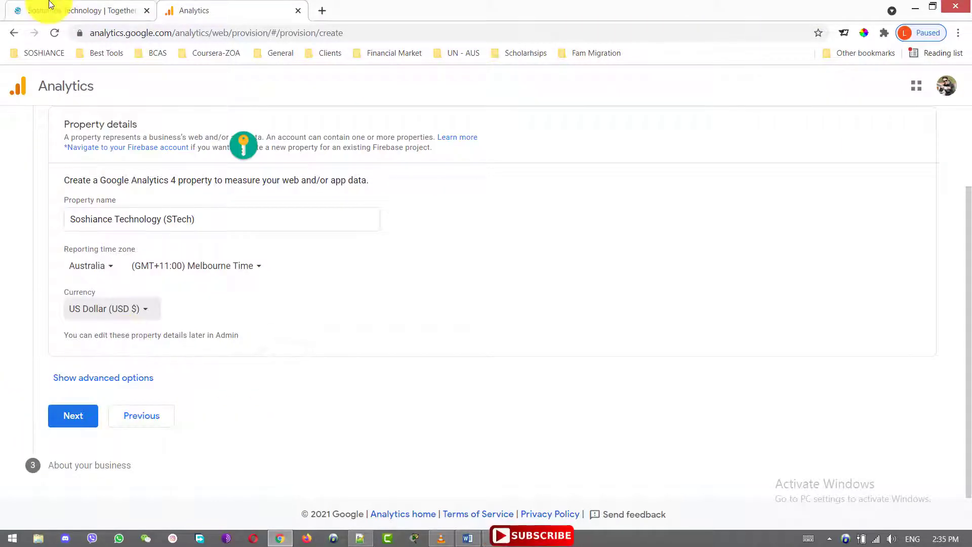
left_click(65, 10)
left_click(218, 8)
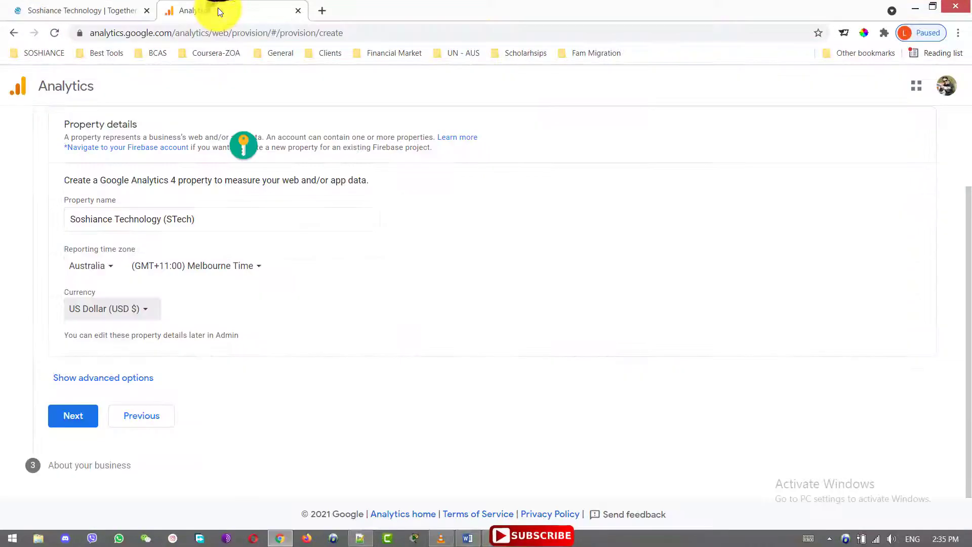
left_click(154, 320)
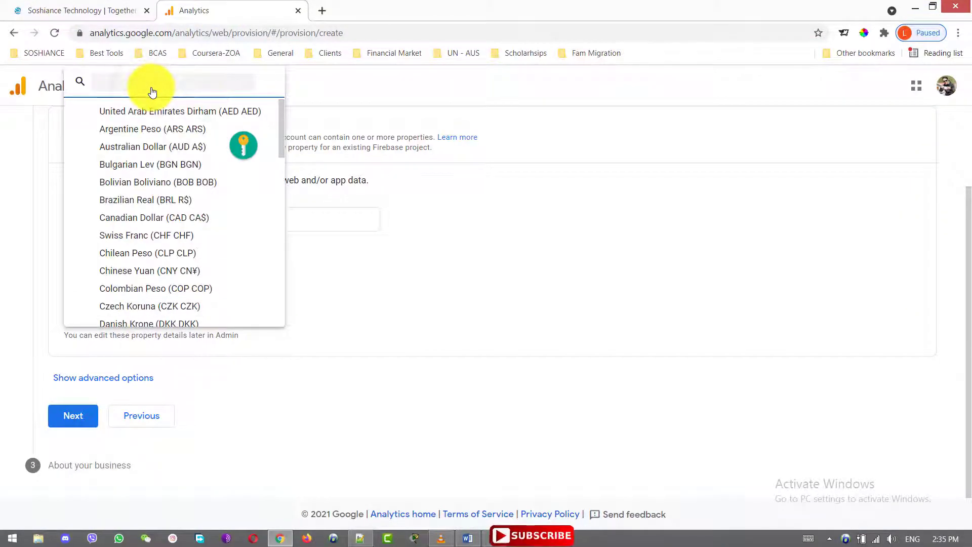
type("AUD")
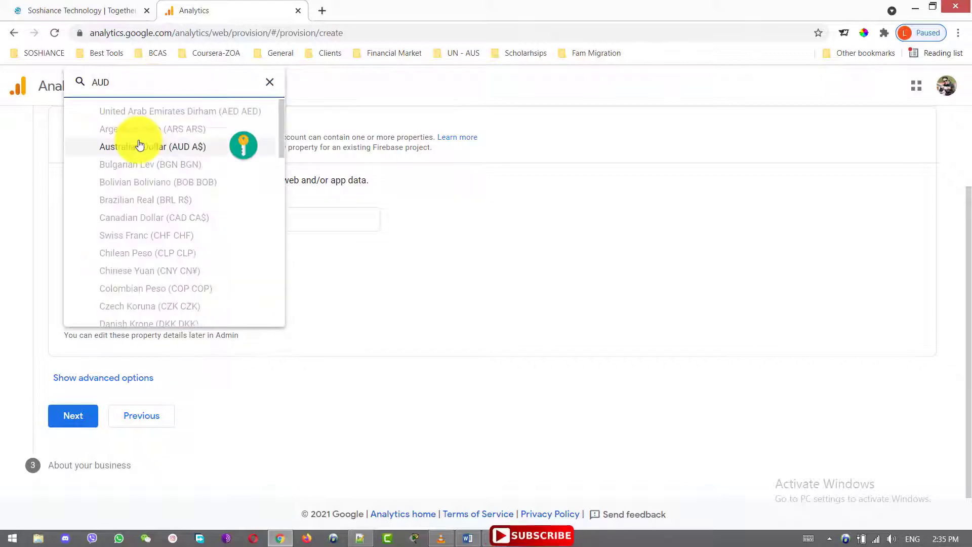
left_click(134, 145)
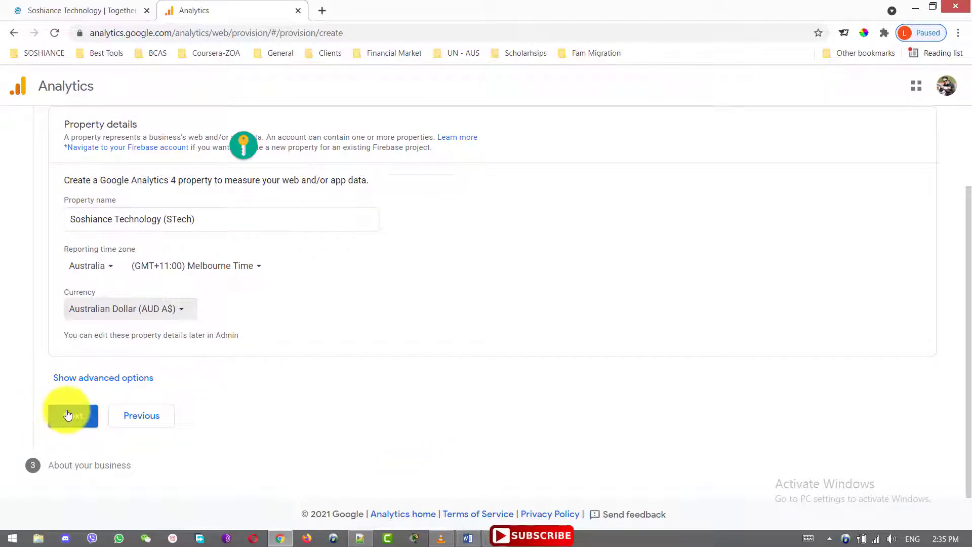
left_click(82, 422)
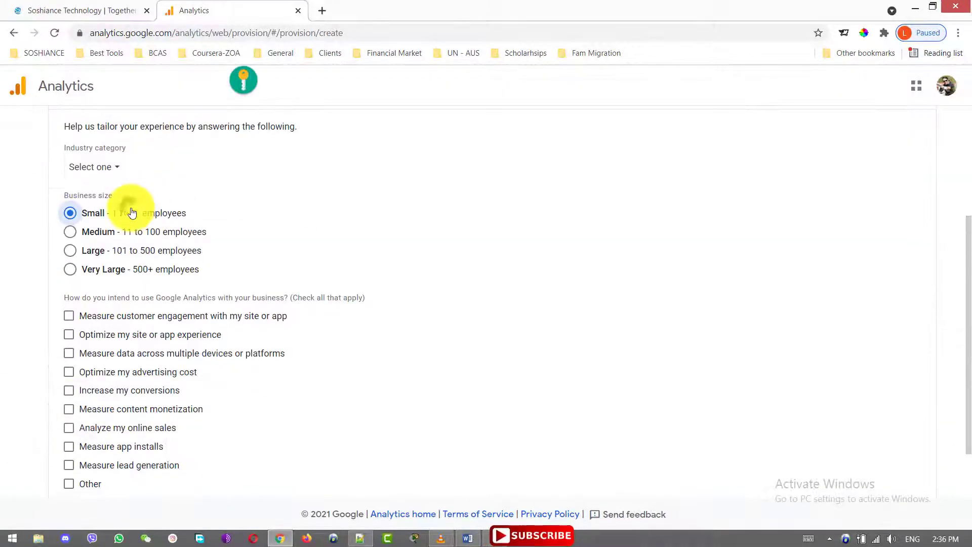
Step: Set the business size to Small (1 to 10 employees) and the industry category to Computers & Electronics
left_click(94, 217)
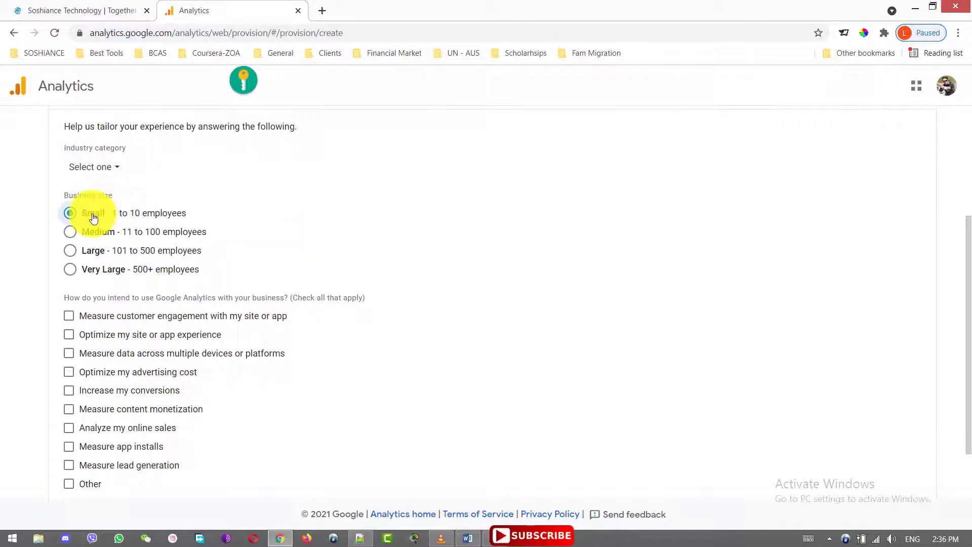
left_click(113, 174)
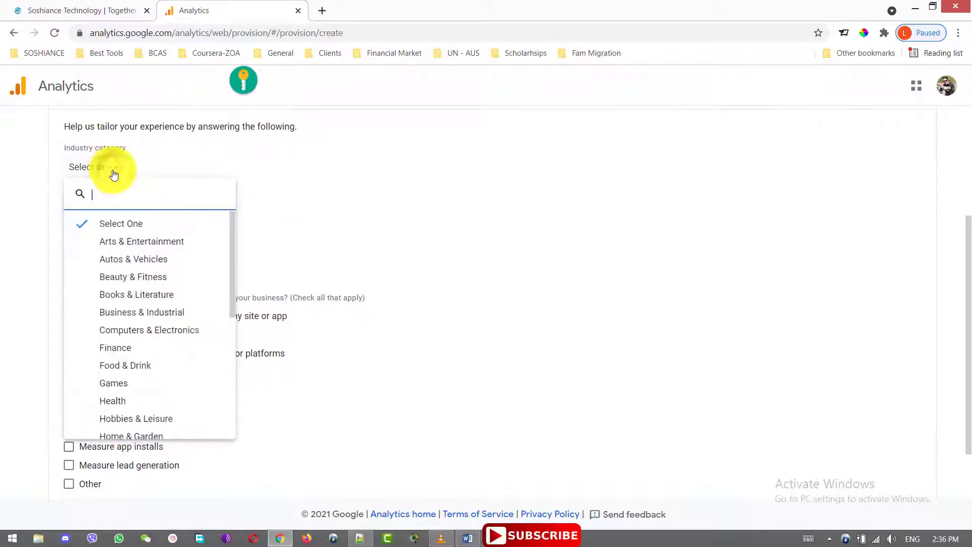
left_click(154, 336)
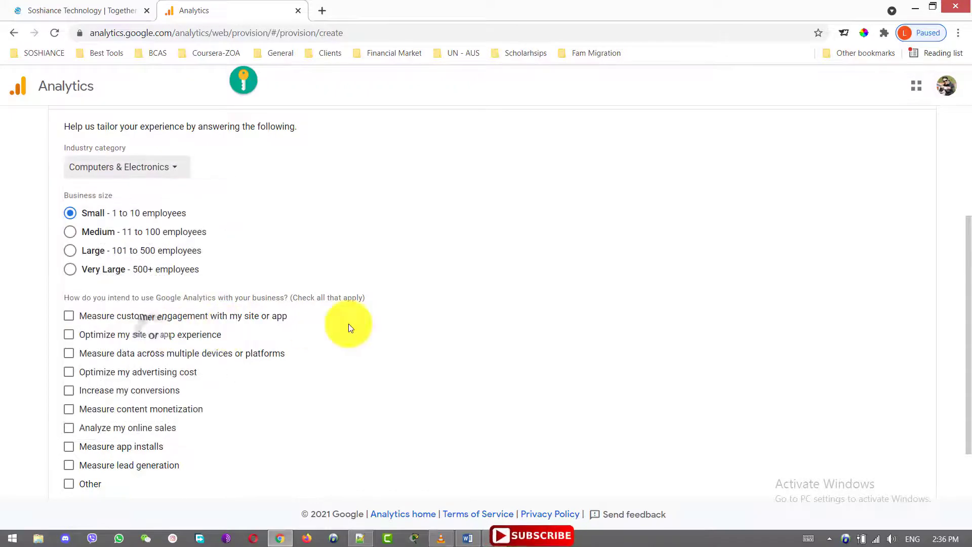
Step: Select every intended use of Google Analytics from measuring customer engagement to measuring lead generation, leaving out Other
left_click_drag(956, 267, 962, 324)
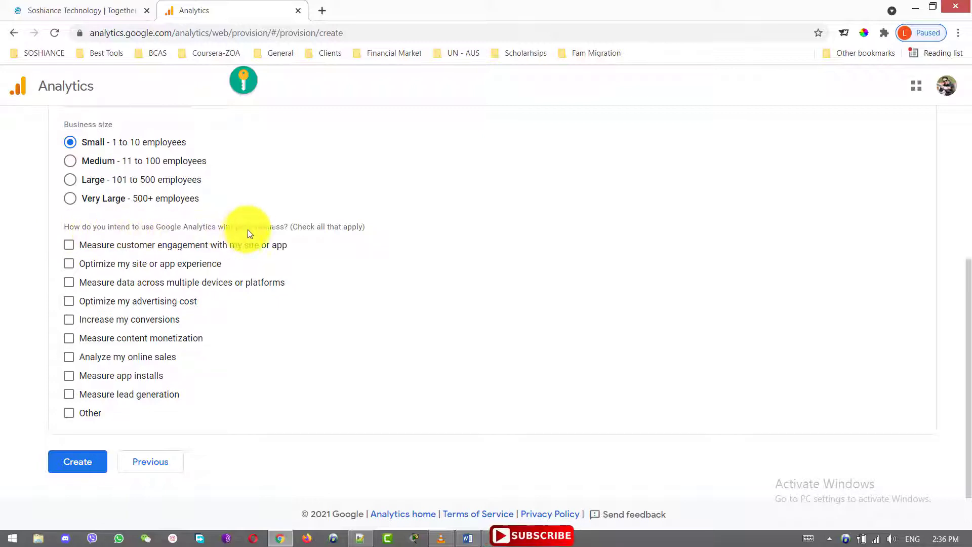
left_click(135, 245)
left_click(133, 263)
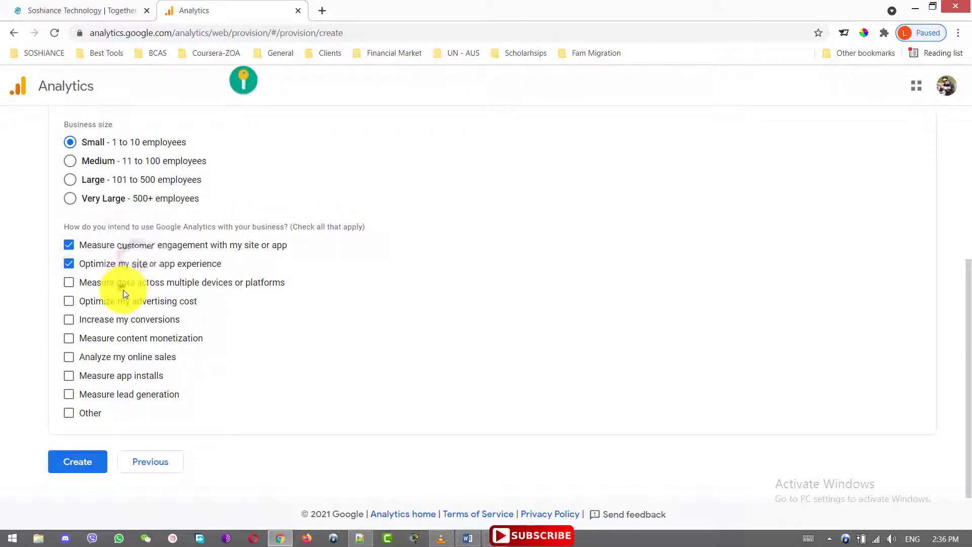
left_click(123, 284)
left_click(119, 302)
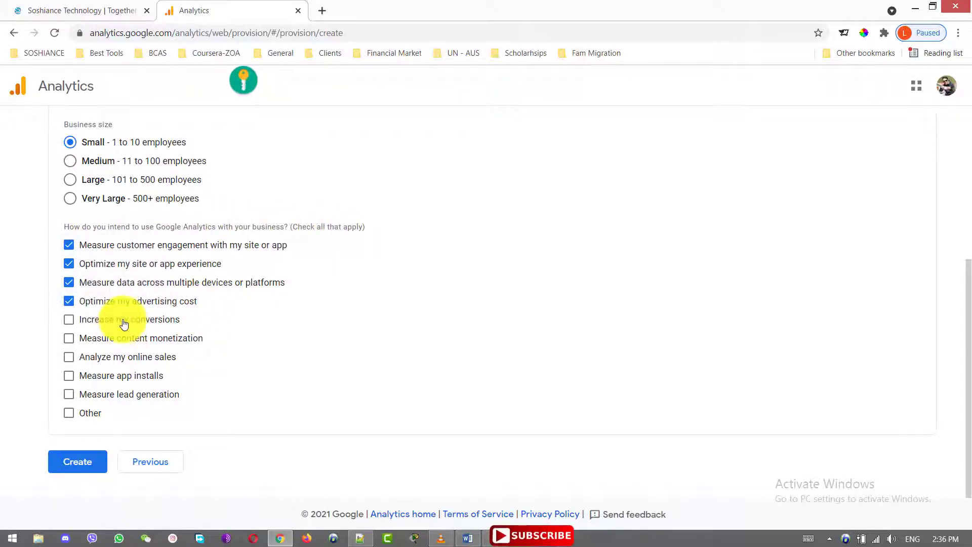
left_click(127, 320)
left_click(149, 339)
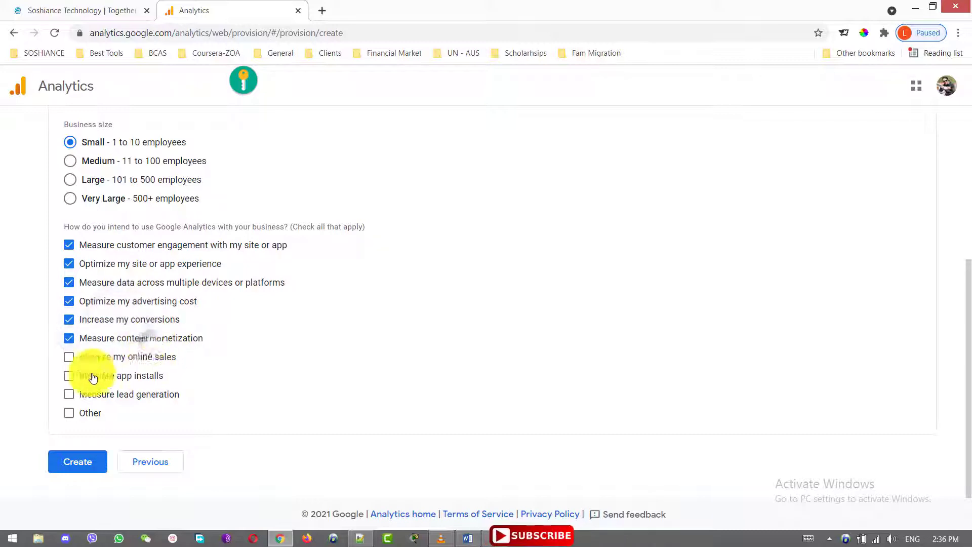
left_click(68, 358)
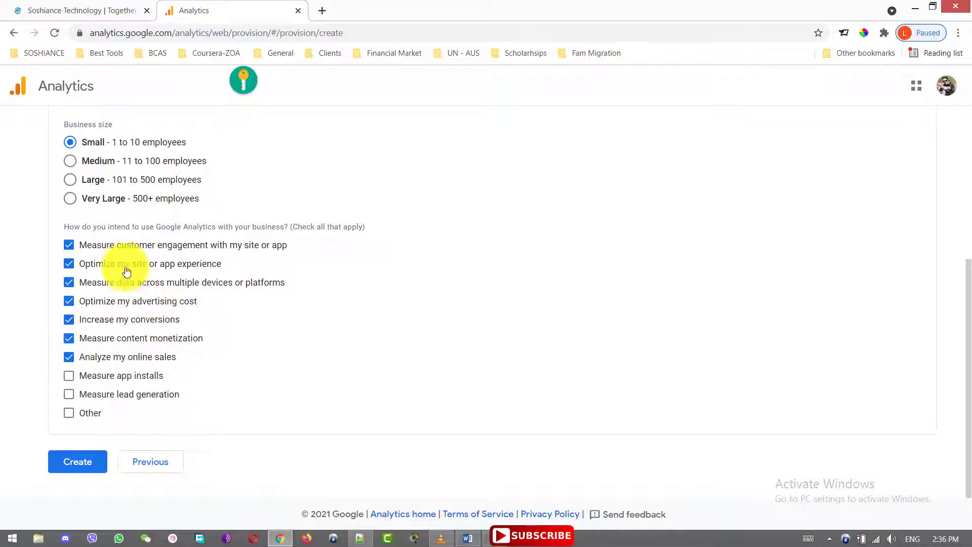
left_click(109, 375)
left_click(109, 395)
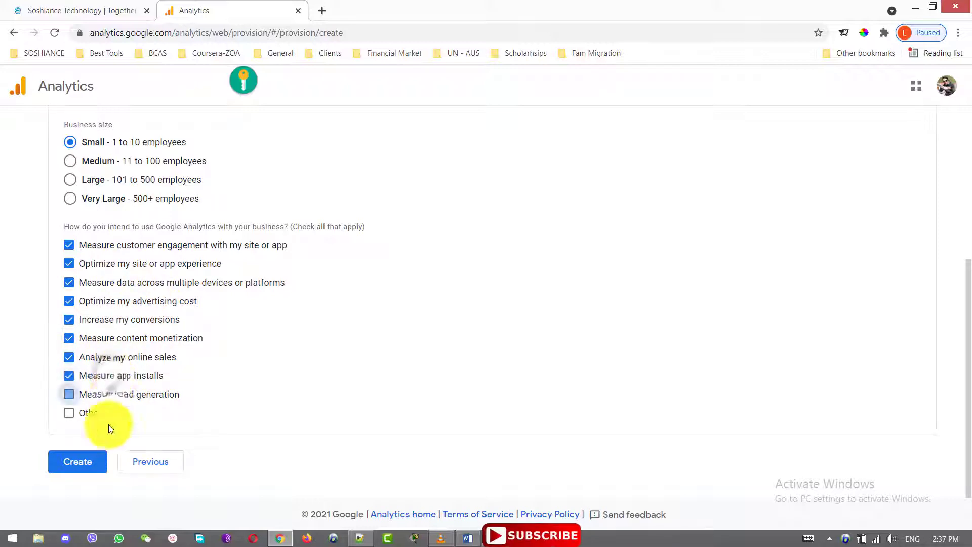
Step: Create the Analytics account and accept the Australia Terms of Service together with the GDPR Data Processing Terms
left_click(81, 462)
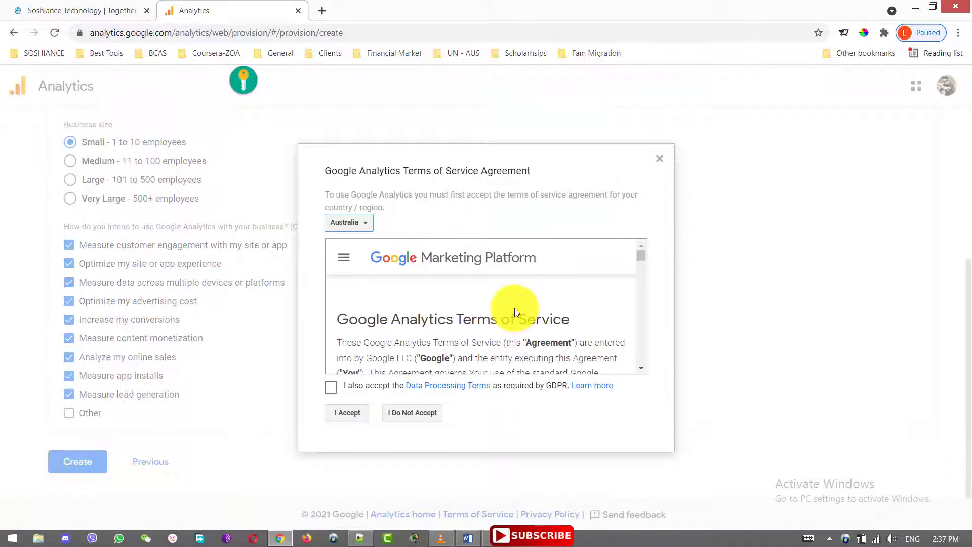
scroll(514, 308, "down", 10)
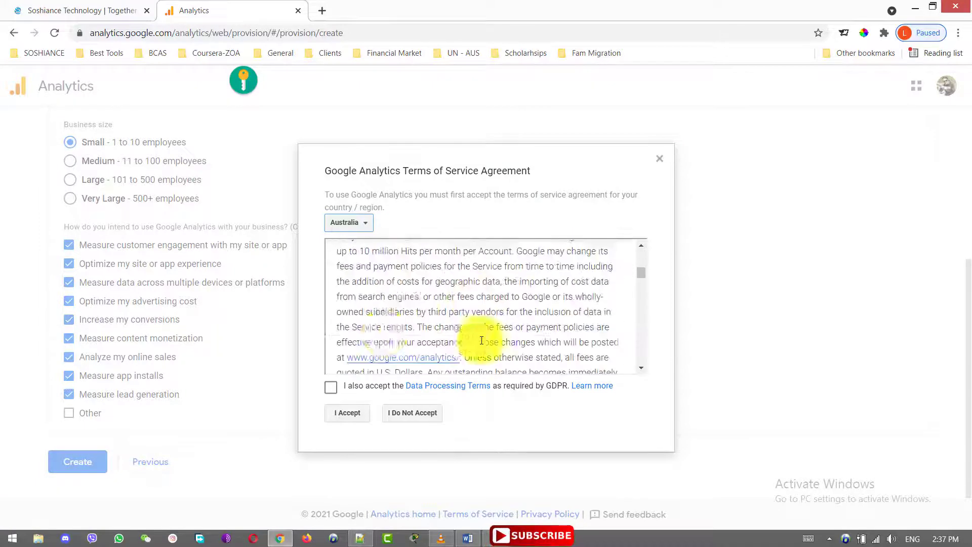
scroll(481, 340, "down", 6)
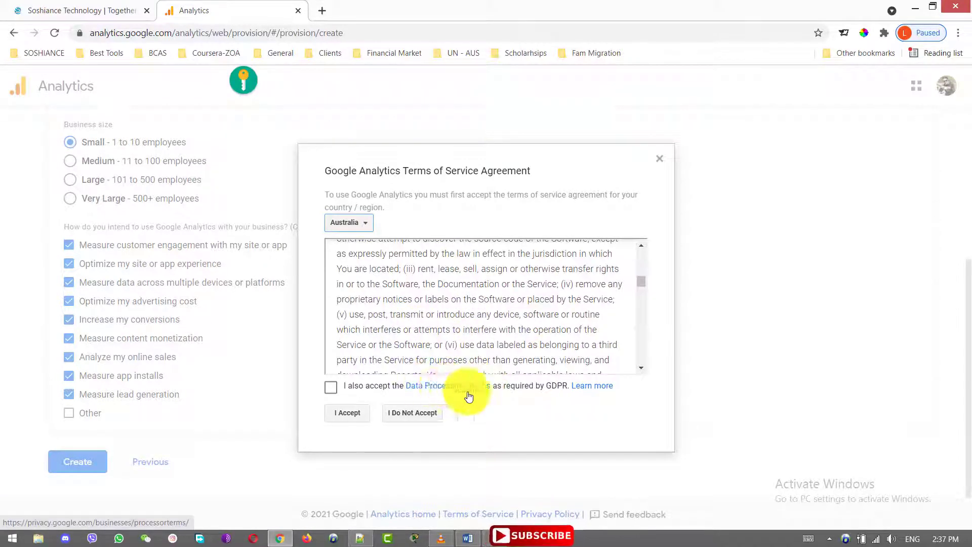
left_click(331, 387)
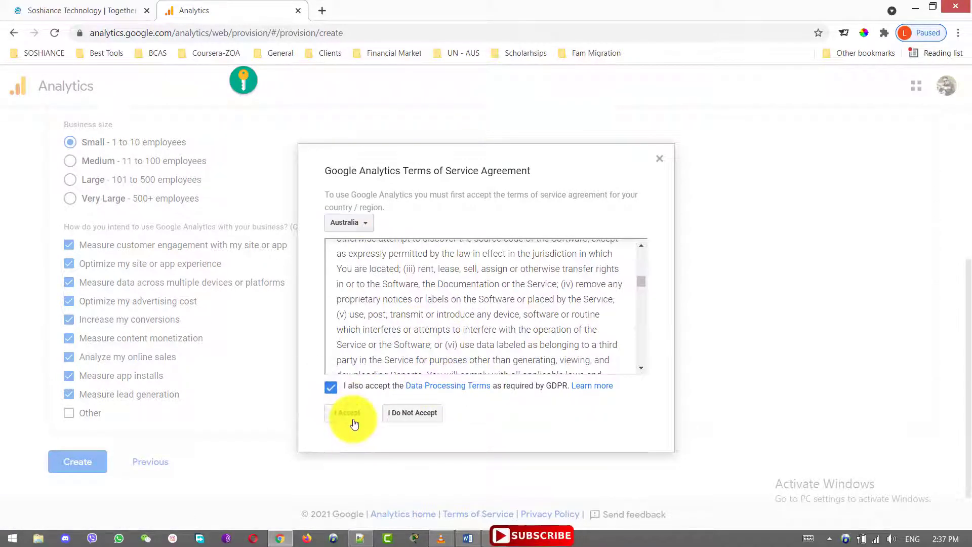
left_click(350, 412)
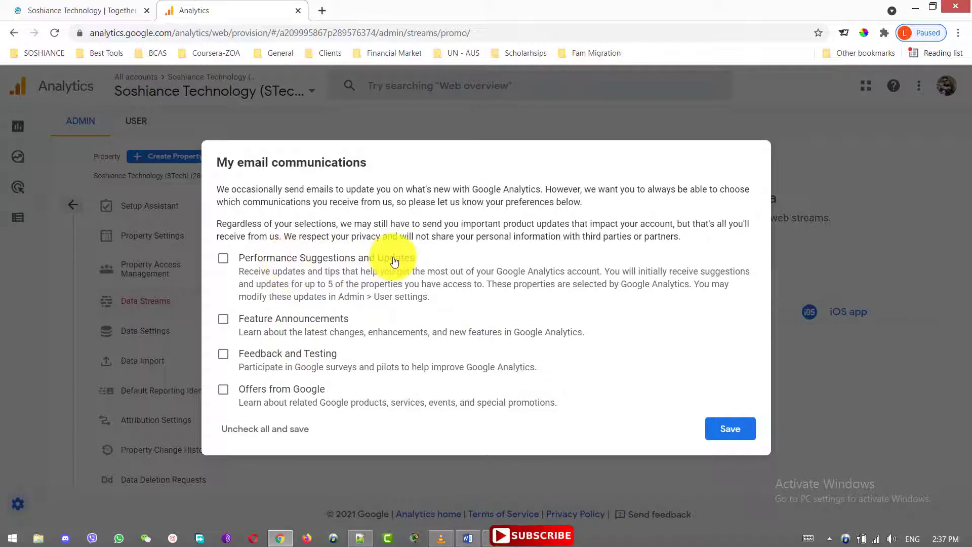
Step: Subscribe to the Performance Suggestions and Updates, Feature Announcements and Offers from Google emails and save the preferences
left_click(328, 263)
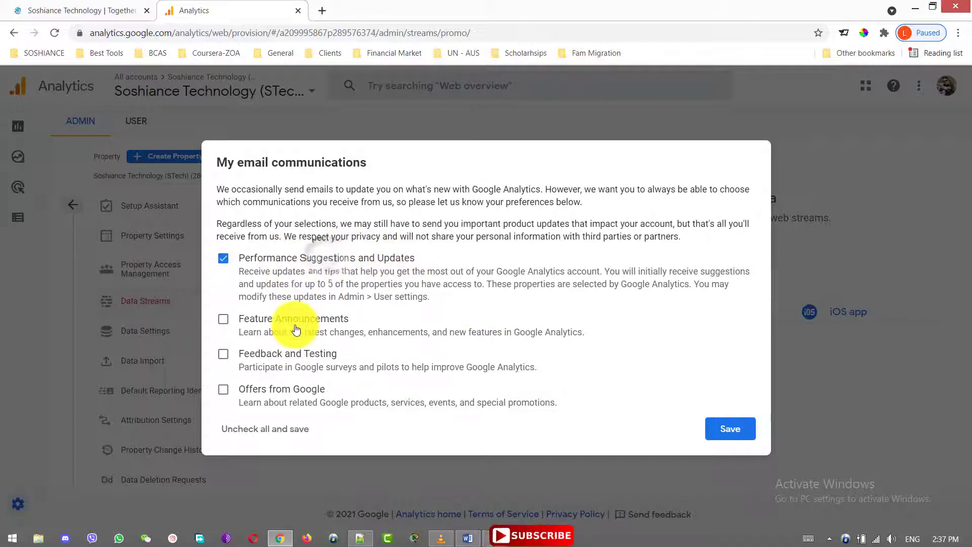
left_click(296, 318)
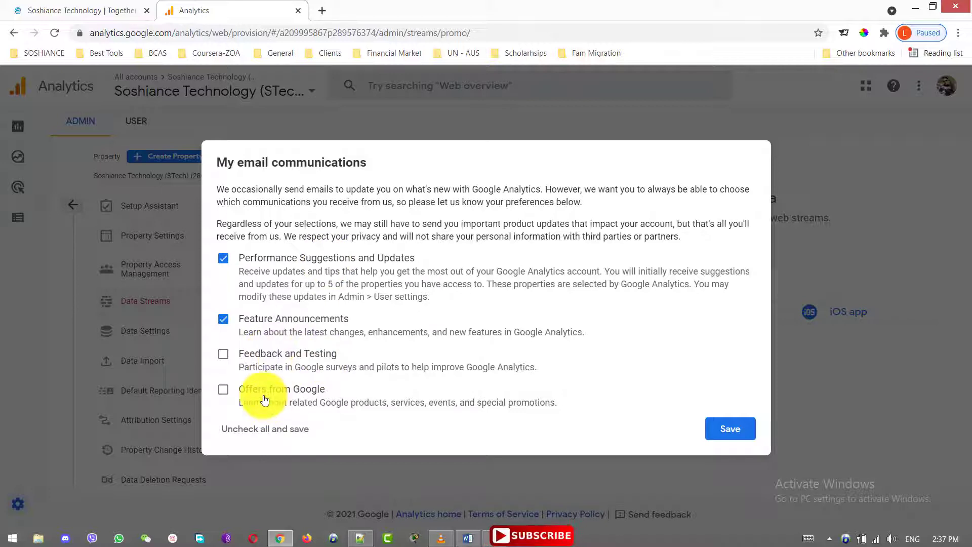
left_click(304, 394)
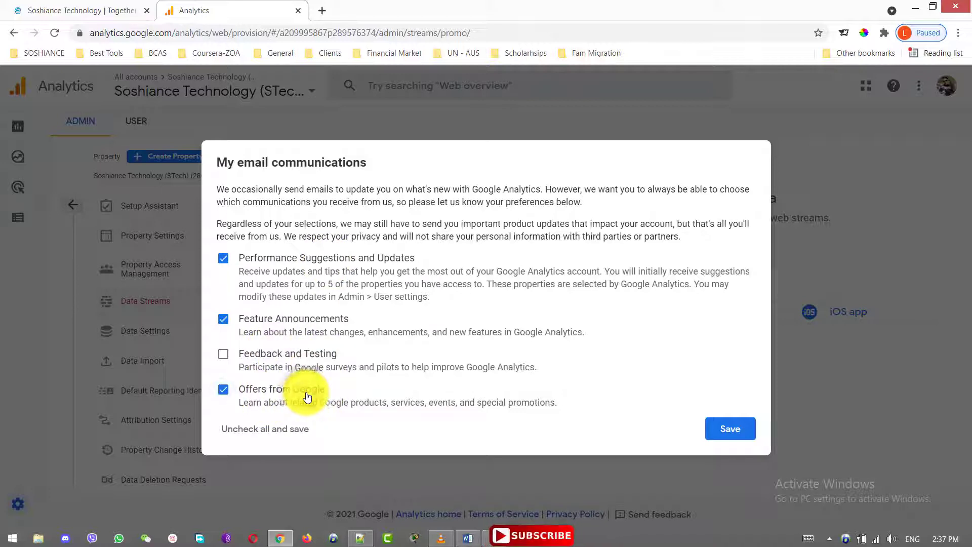
left_click(752, 433)
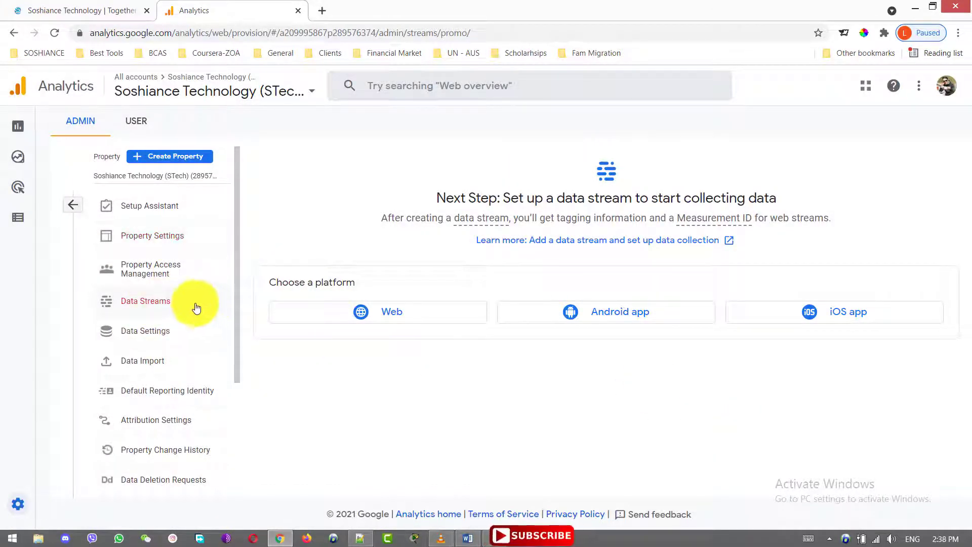
left_click(413, 321)
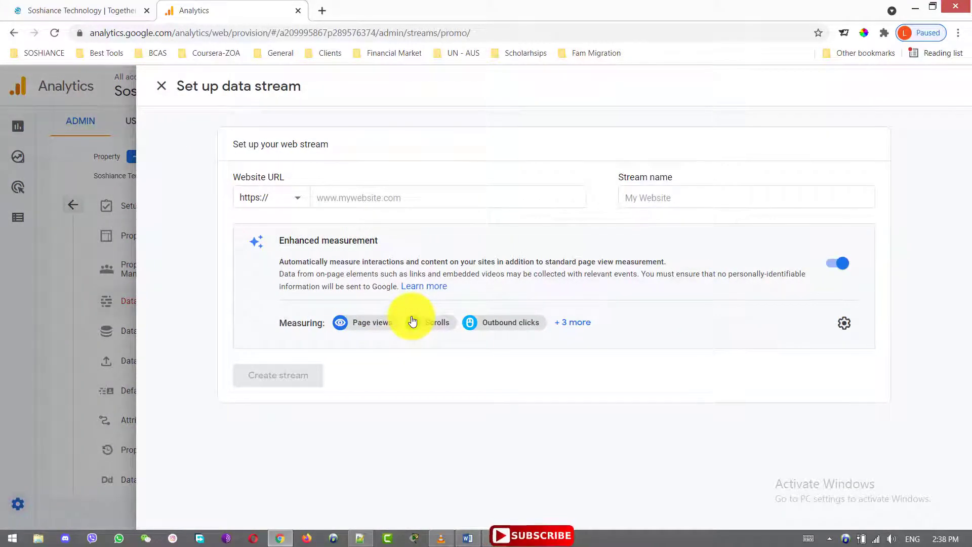
left_click(388, 196)
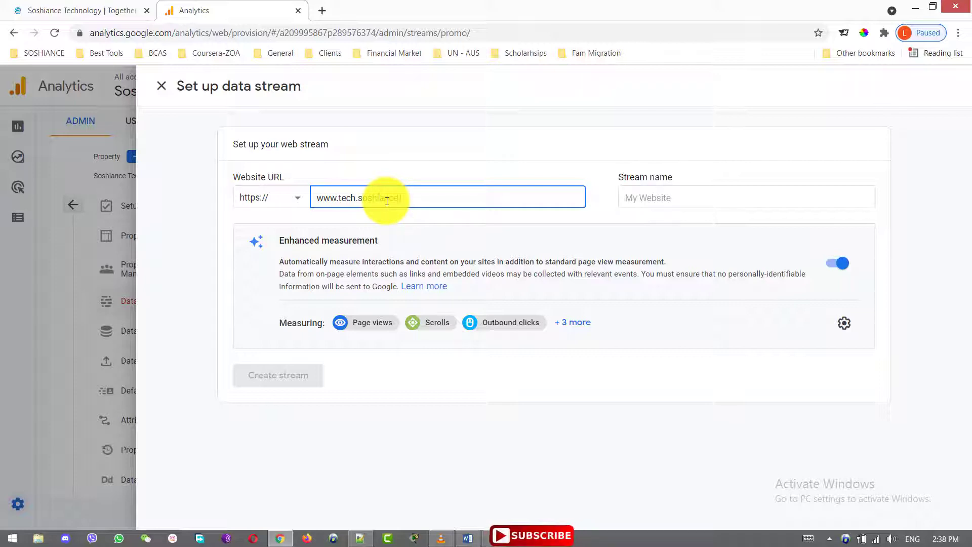
left_click(672, 197)
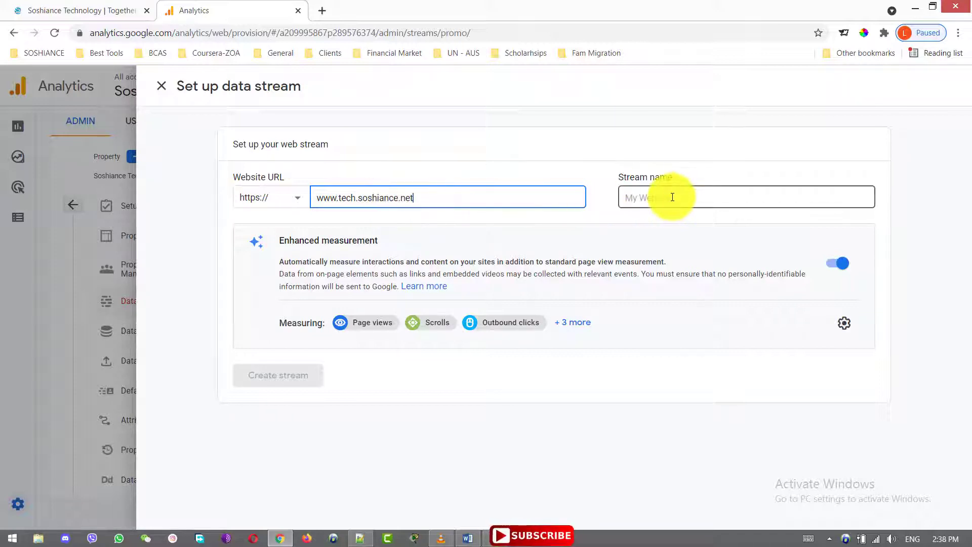
type("STech")
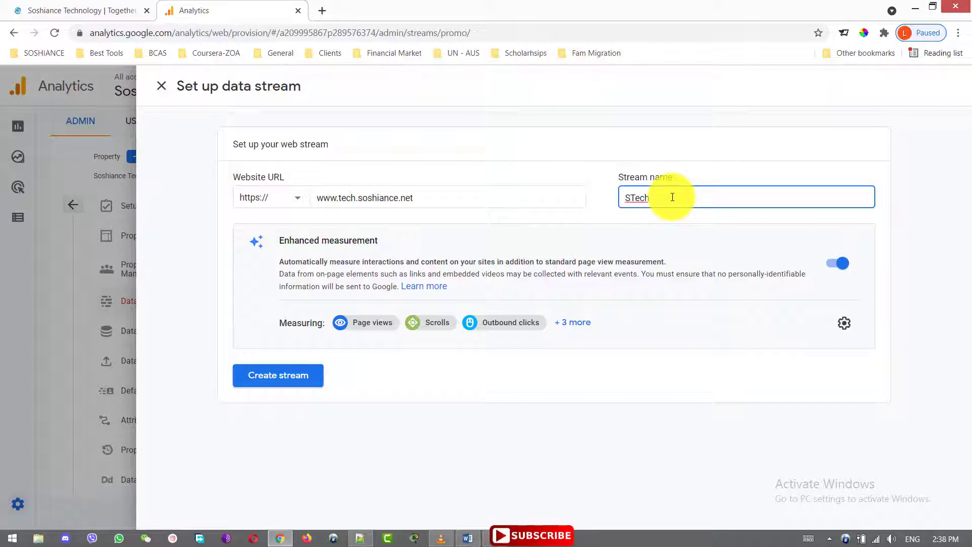
left_click(302, 379)
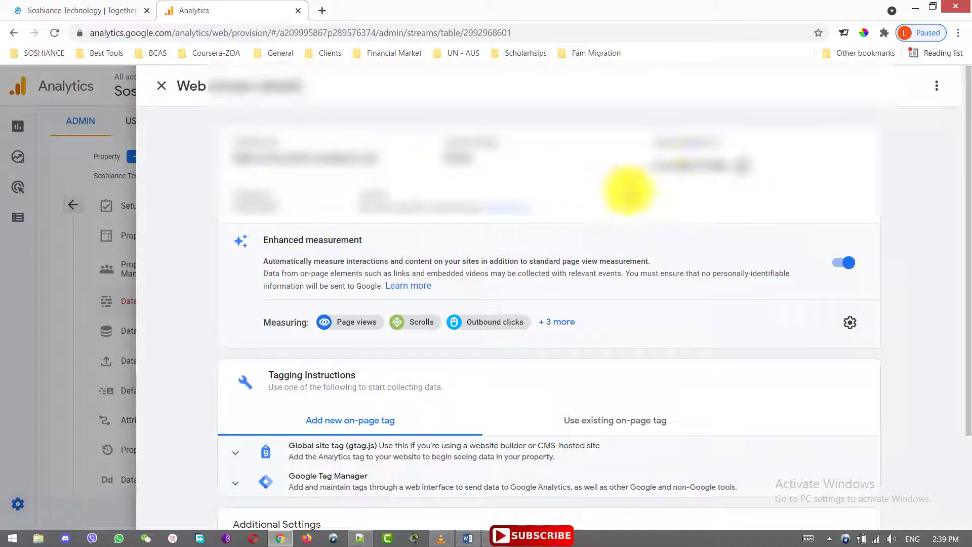
Step: Examine the Global site tag (gtag.js) code in the stream's tagging instructions, and collapse it again
left_click_drag(958, 296, 957, 401)
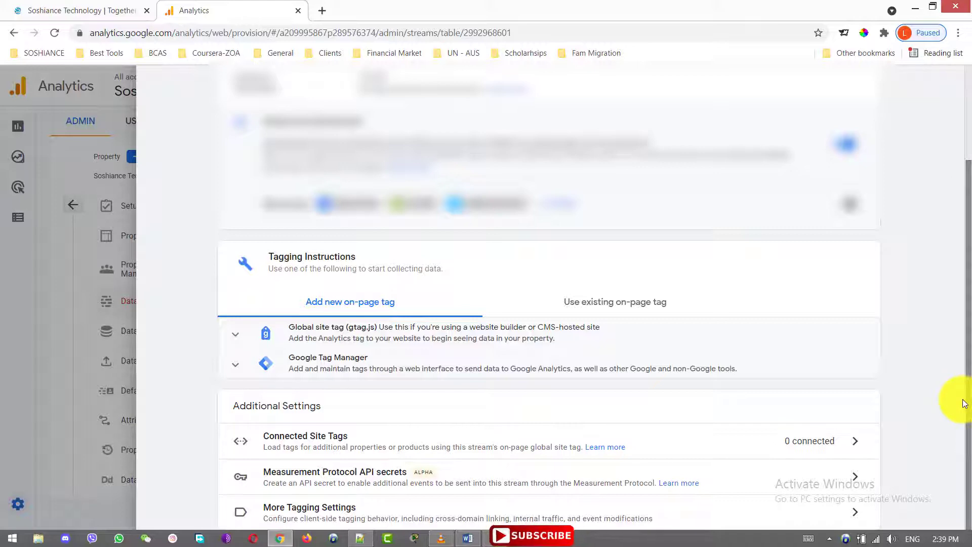
left_click(321, 330)
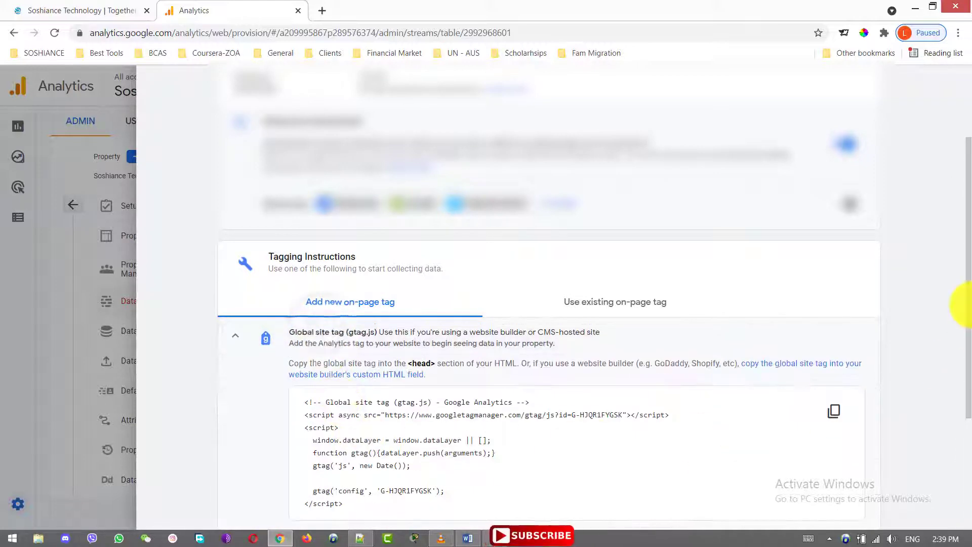
scroll(964, 304, "down", 3)
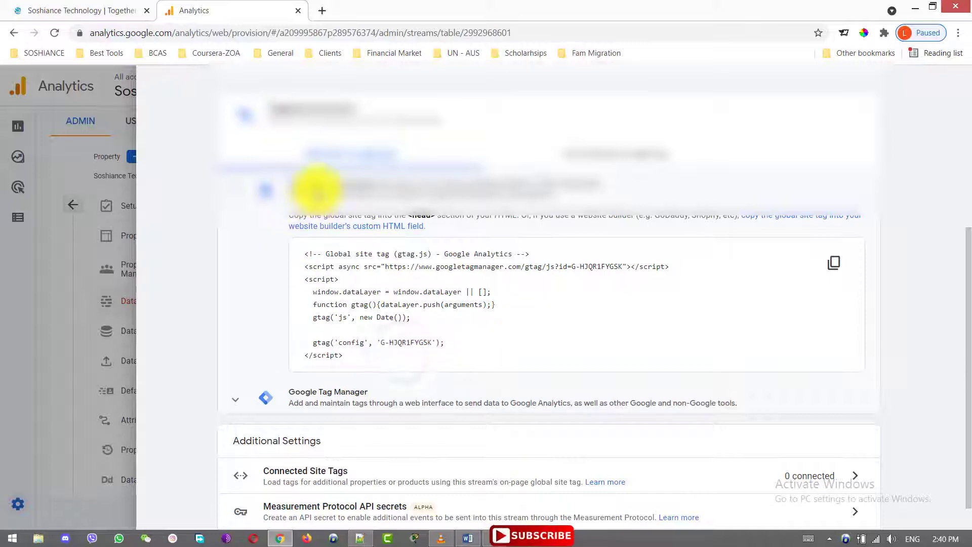
left_click(316, 189)
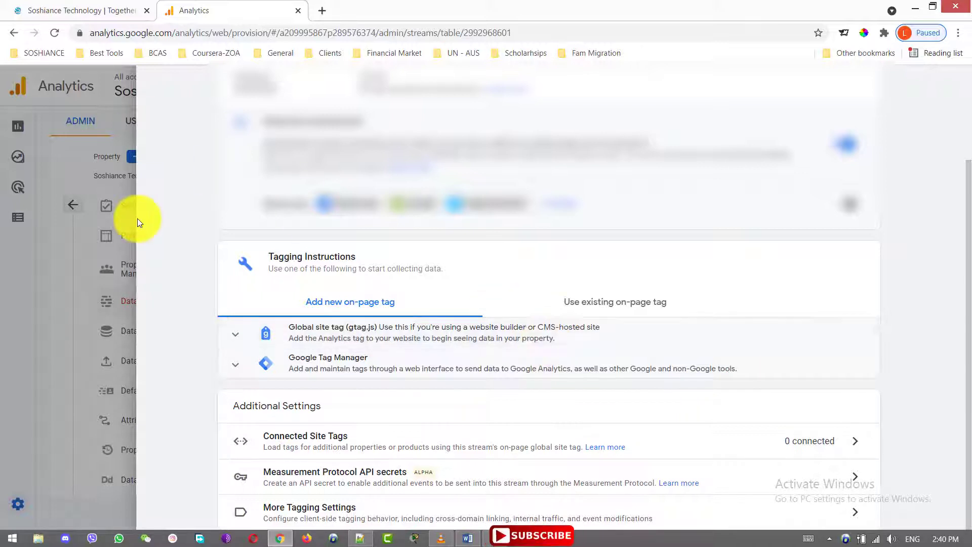
Step: Switch to the Soshiance Technology website, enter its WordPress dashboard and open the page for adding new plugins
left_click(76, 9)
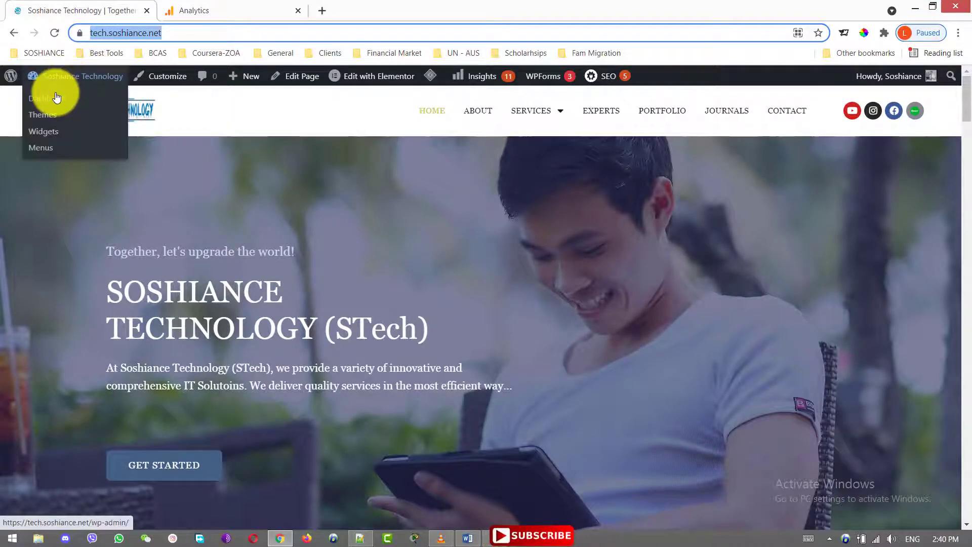
left_click(55, 95)
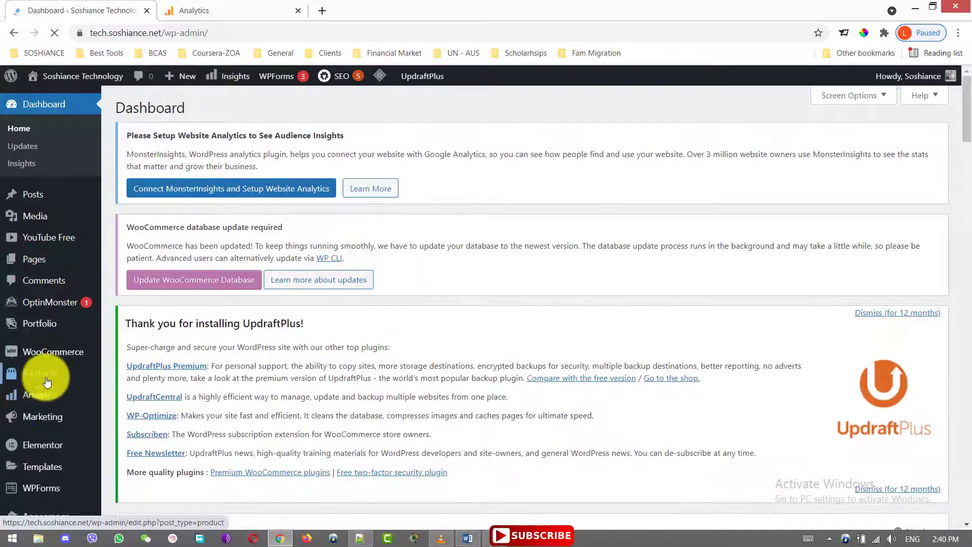
scroll(47, 272, "down", 4)
mouse_move(37, 333)
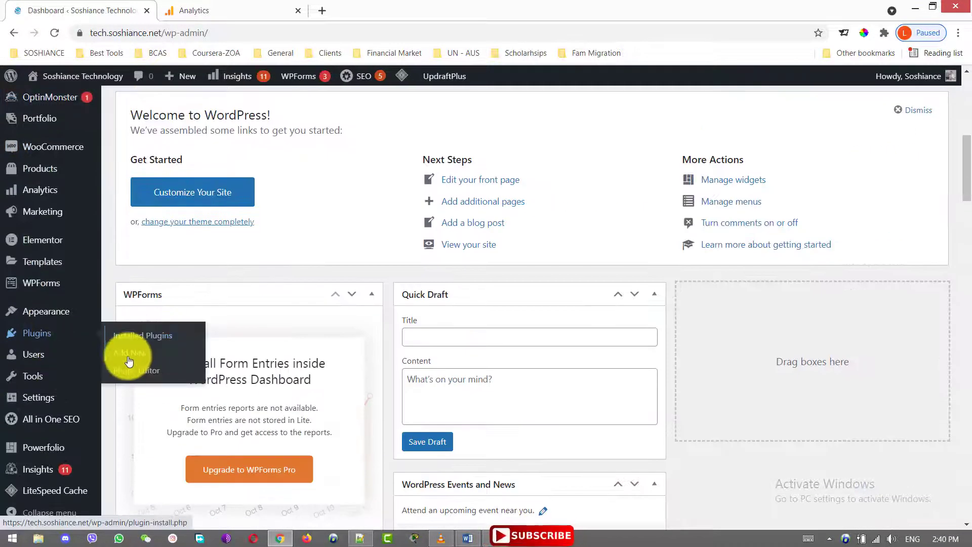
Step: Search the plugin directory for Monster insights and examine the MonsterInsights plugin's active installations
left_click(830, 230)
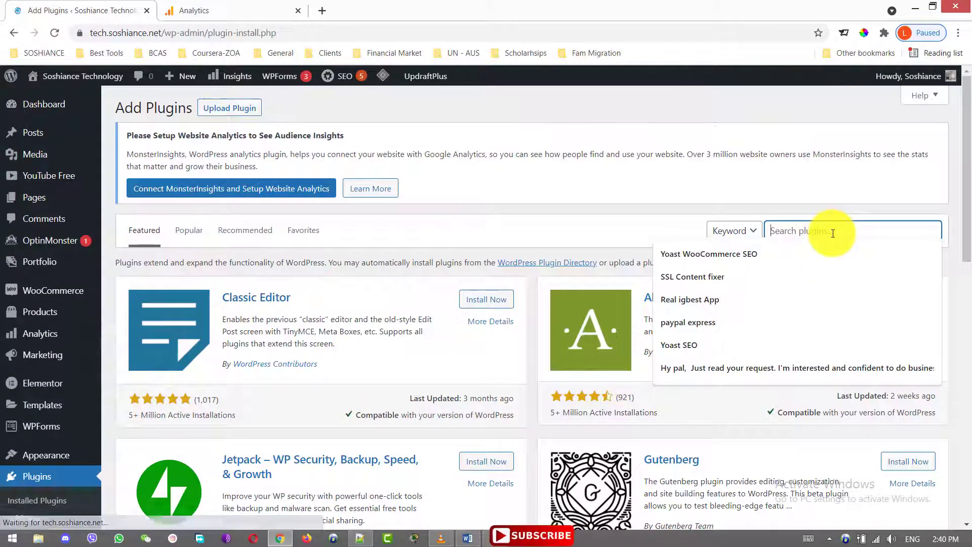
type("Mosnter")
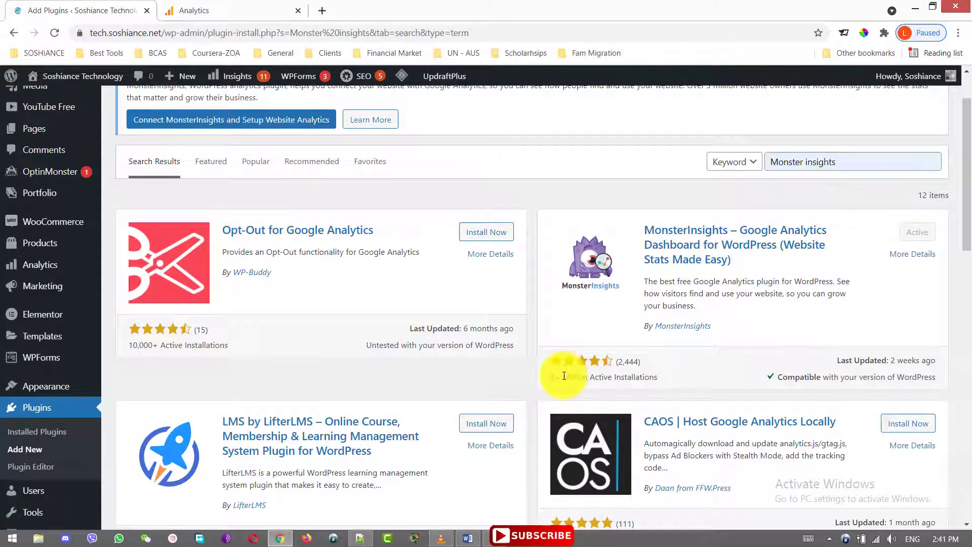
left_click_drag(565, 376, 666, 378)
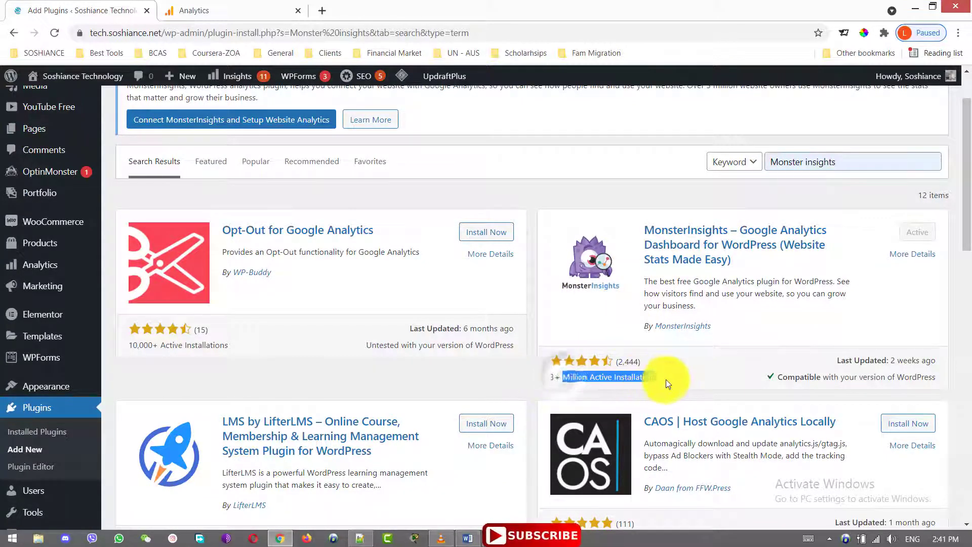
left_click(692, 375)
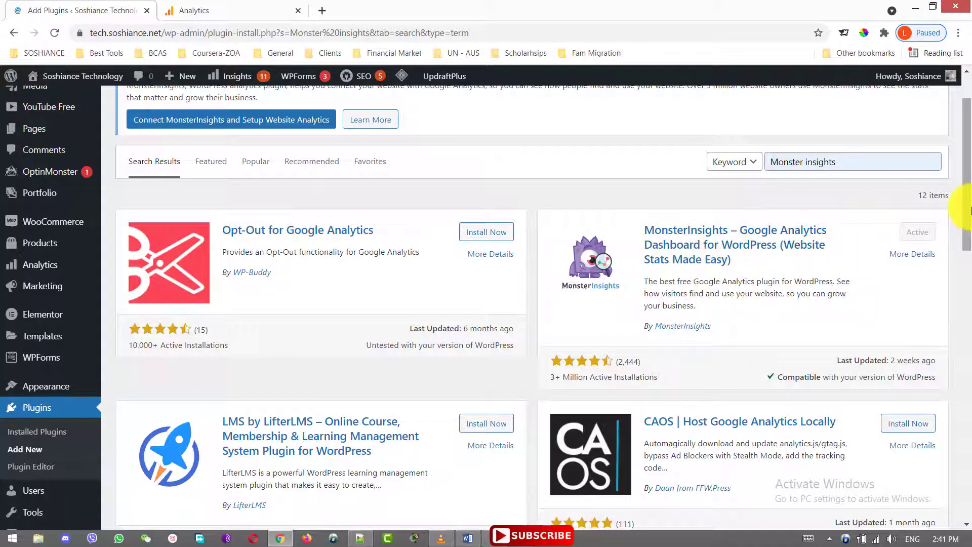
Step: Open the MonsterInsights reports in the WordPress dashboard and launch the plugin's setup wizard
scroll(15, 420, "down", 10)
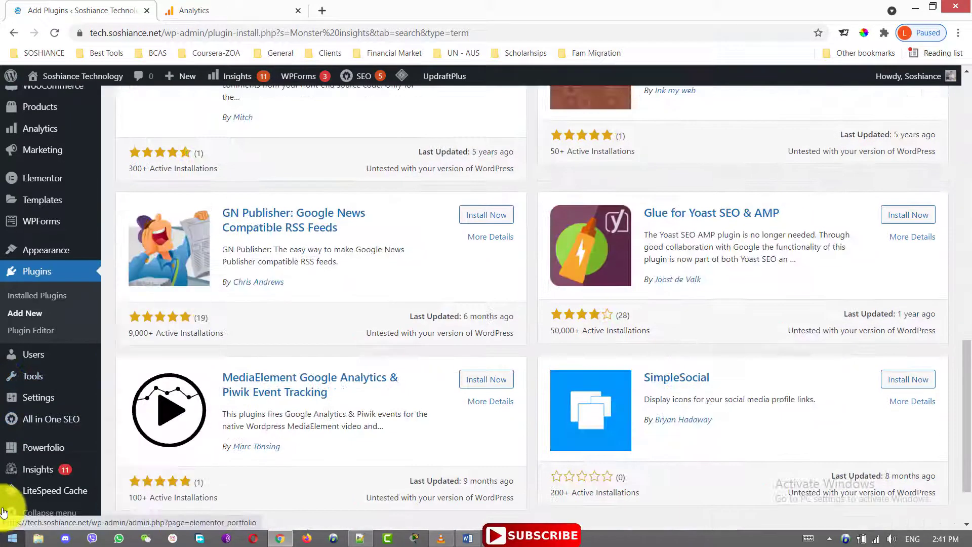
mouse_move(62, 490)
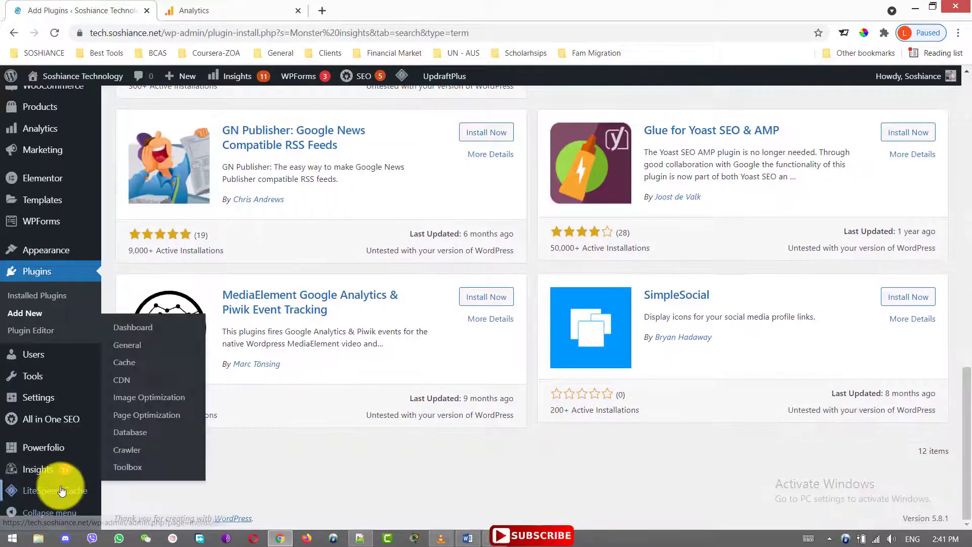
mouse_move(51, 468)
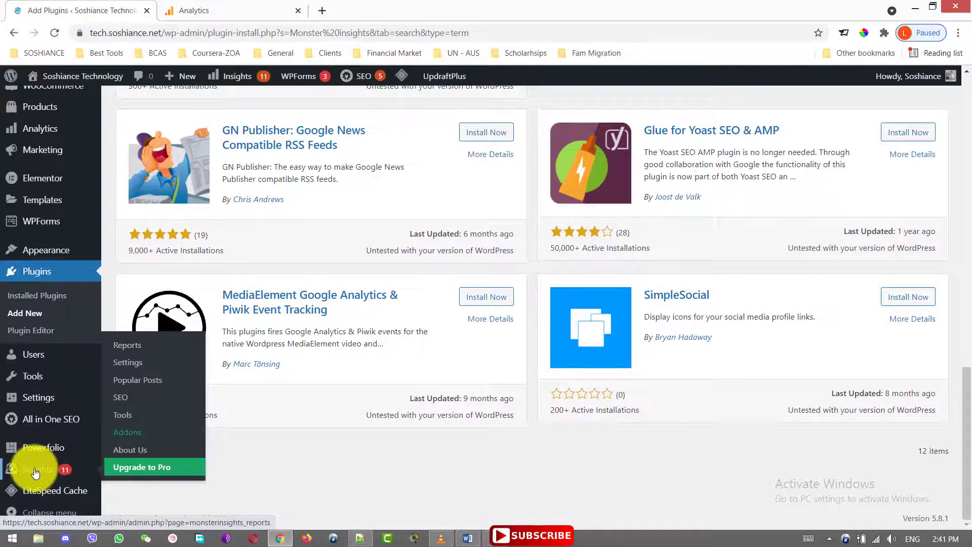
left_click(35, 473)
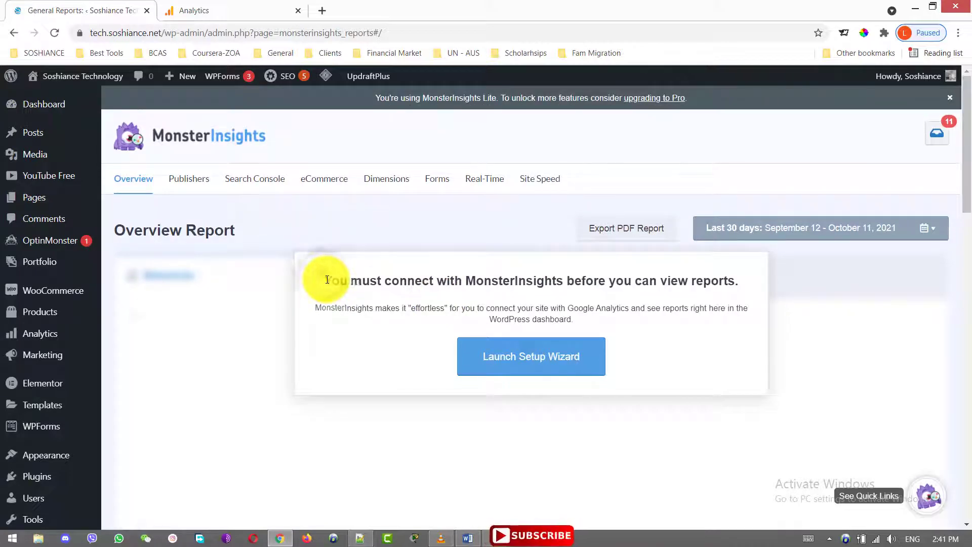
left_click_drag(327, 280, 760, 288)
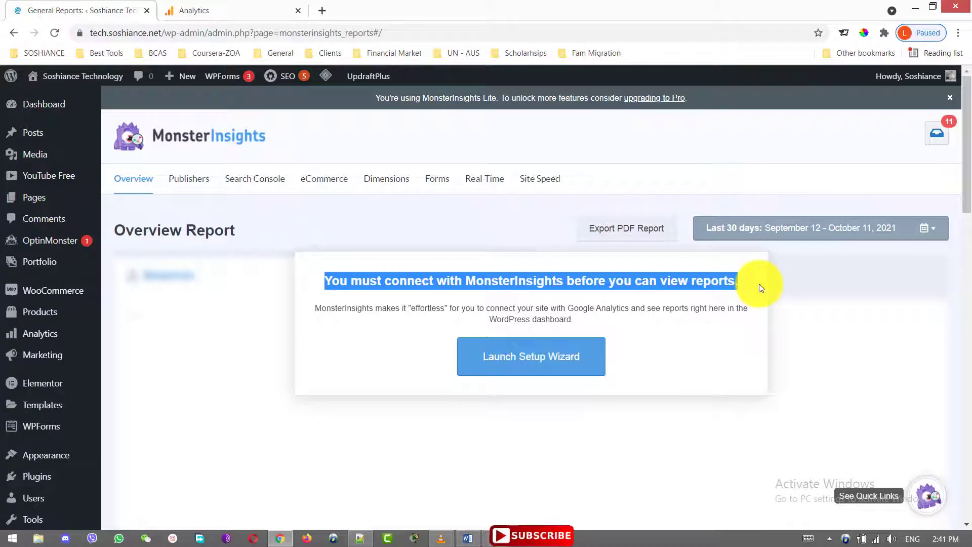
left_click(542, 371)
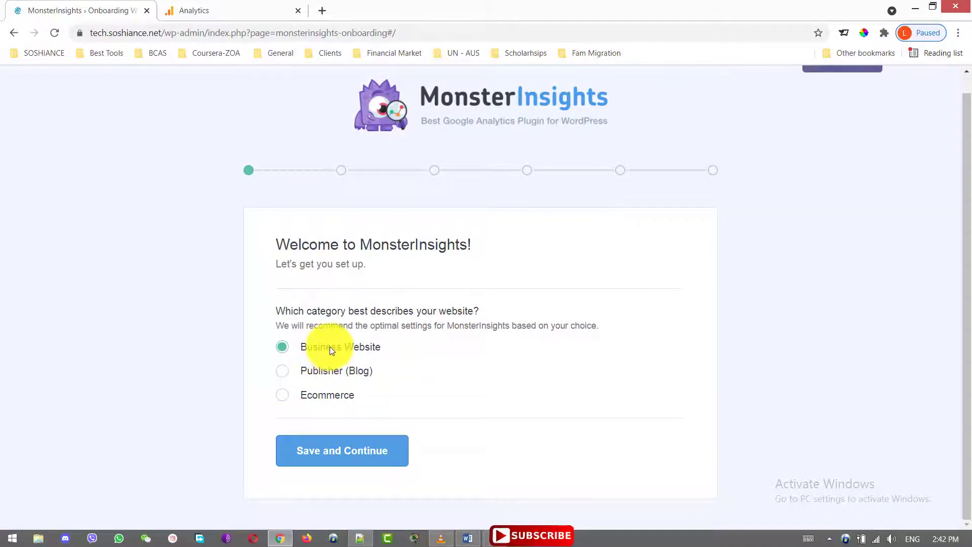
Step: Set the website category to Publisher (Blog) and continue to the stage for connecting Google Analytics with WordPress
left_click(282, 371)
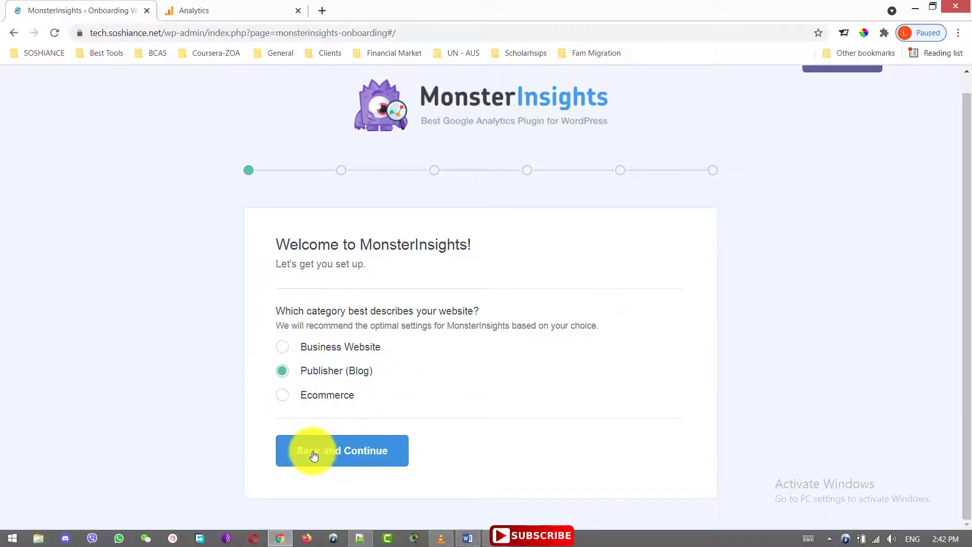
left_click(358, 455)
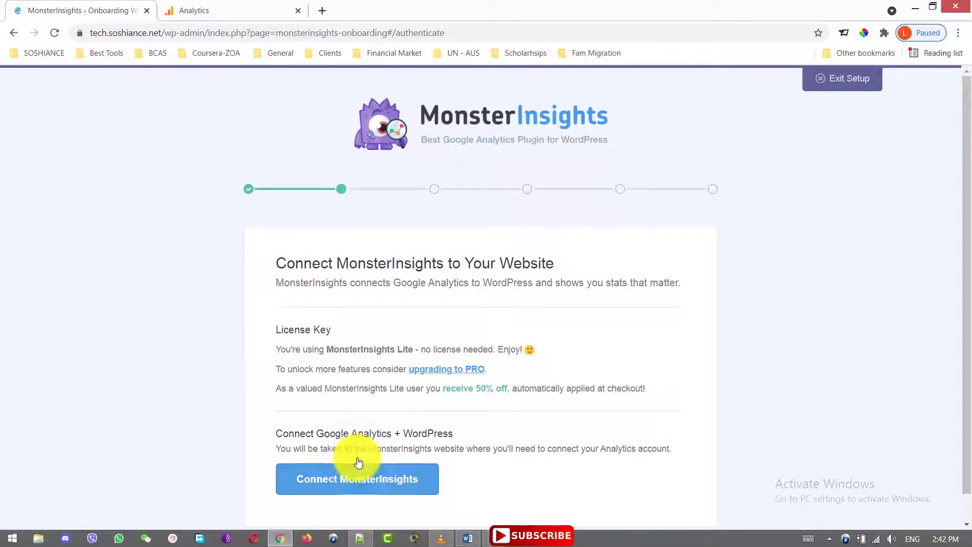
scroll(964, 349, "down", 1)
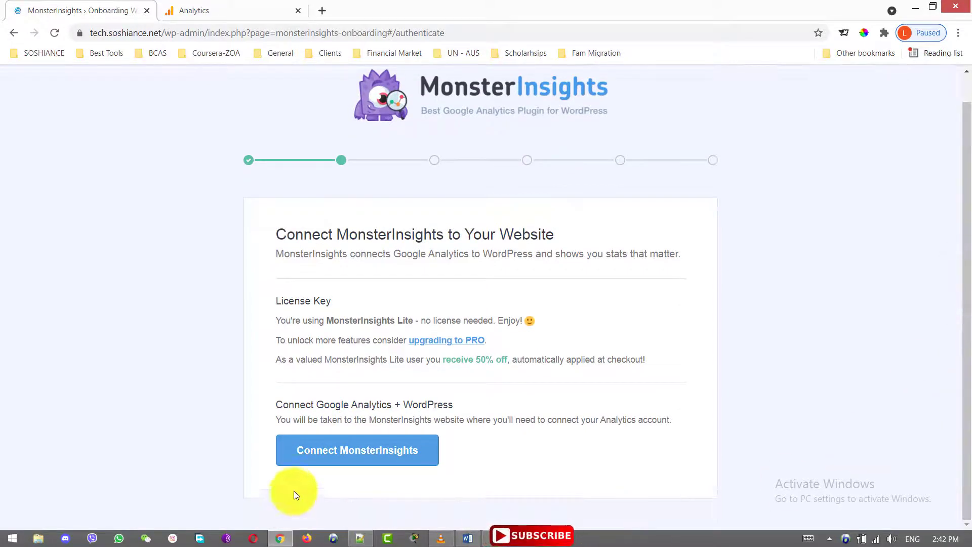
left_click_drag(434, 405, 517, 408)
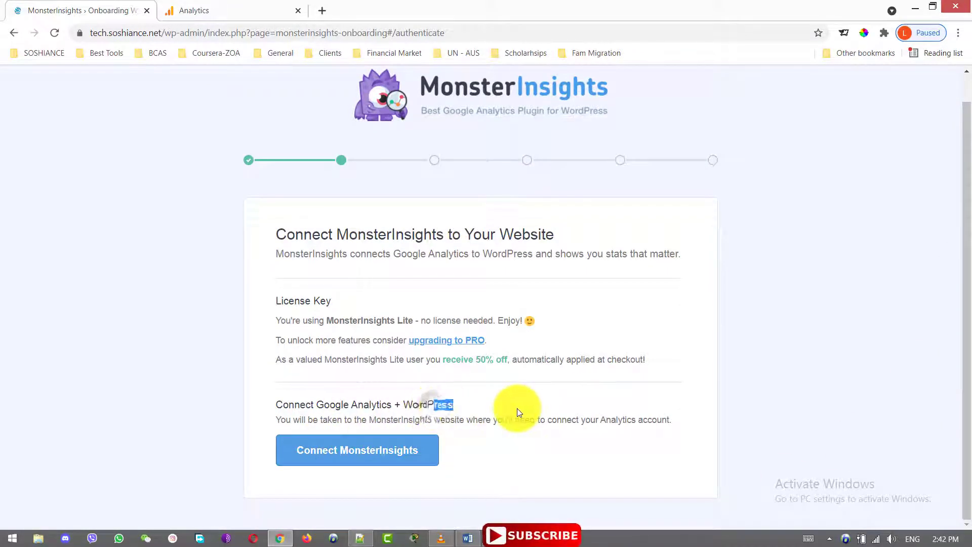
Step: Authorize MonsterInsights to access the Google account and complete the connection with the Soshiance Technology (STech) profile
left_click(346, 457)
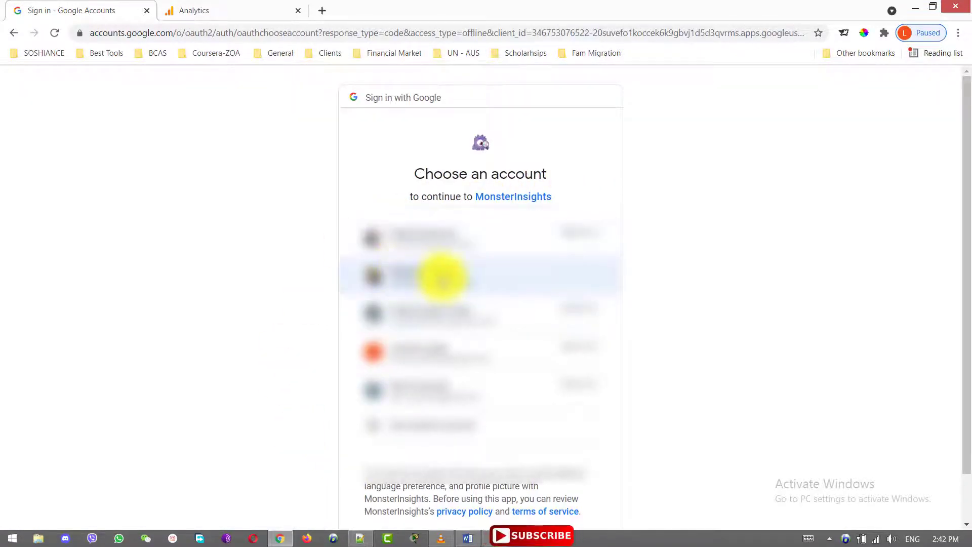
left_click(443, 276)
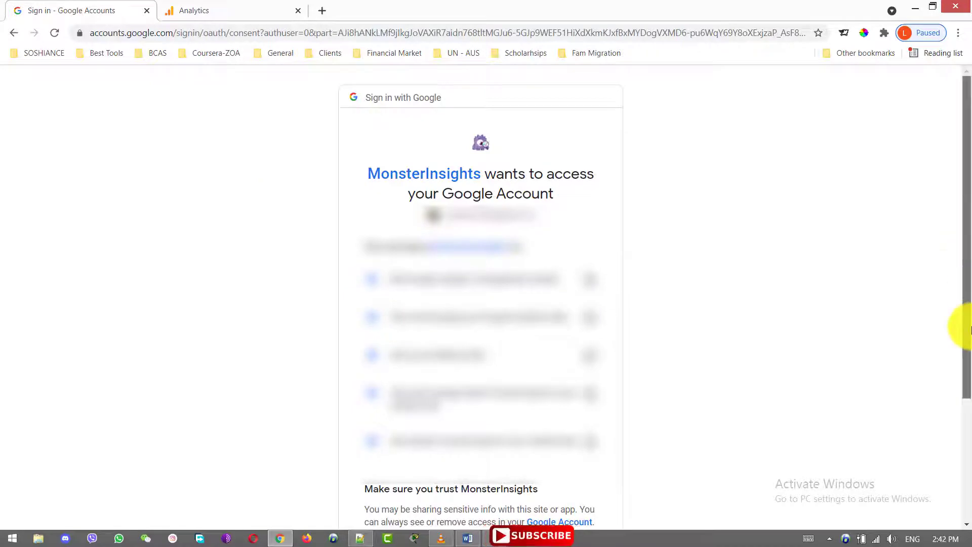
left_click_drag(961, 325, 970, 462)
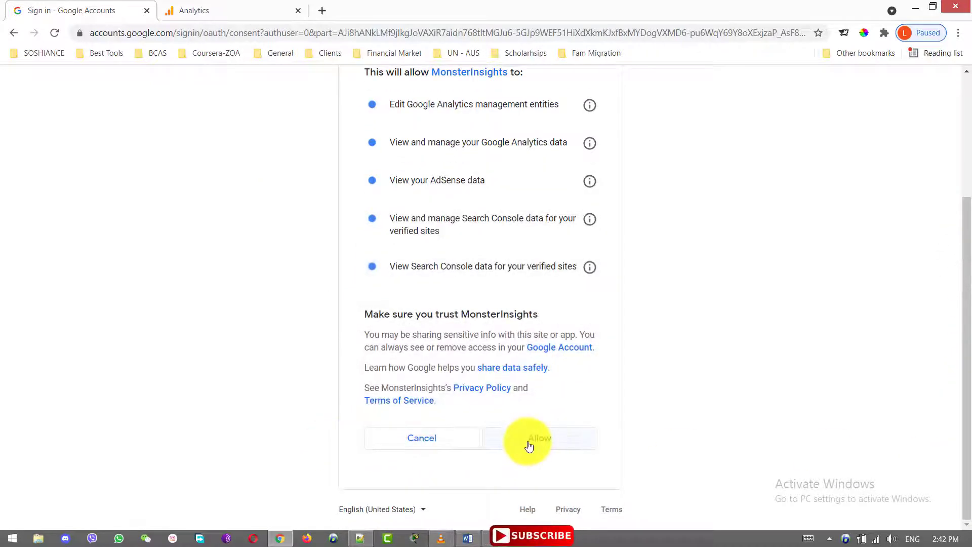
left_click(529, 446)
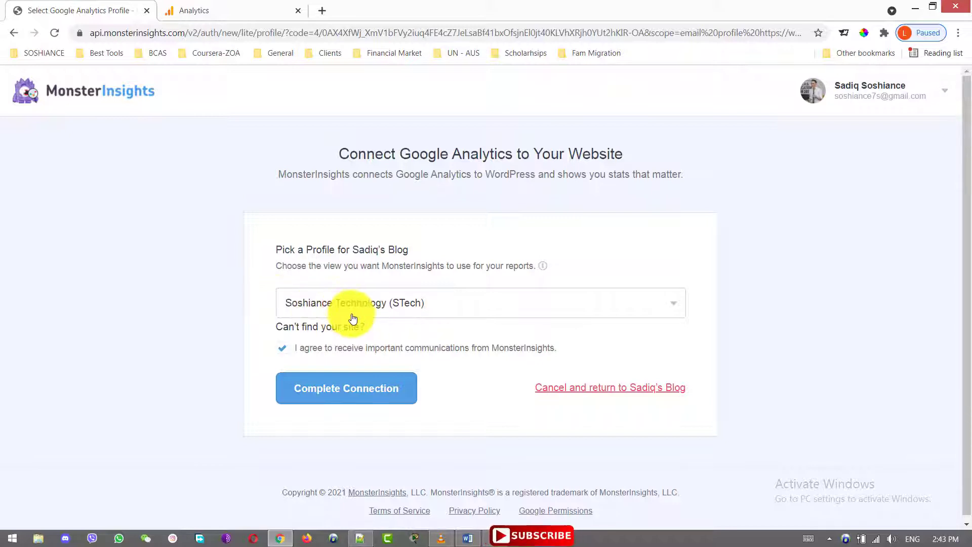
left_click(281, 351)
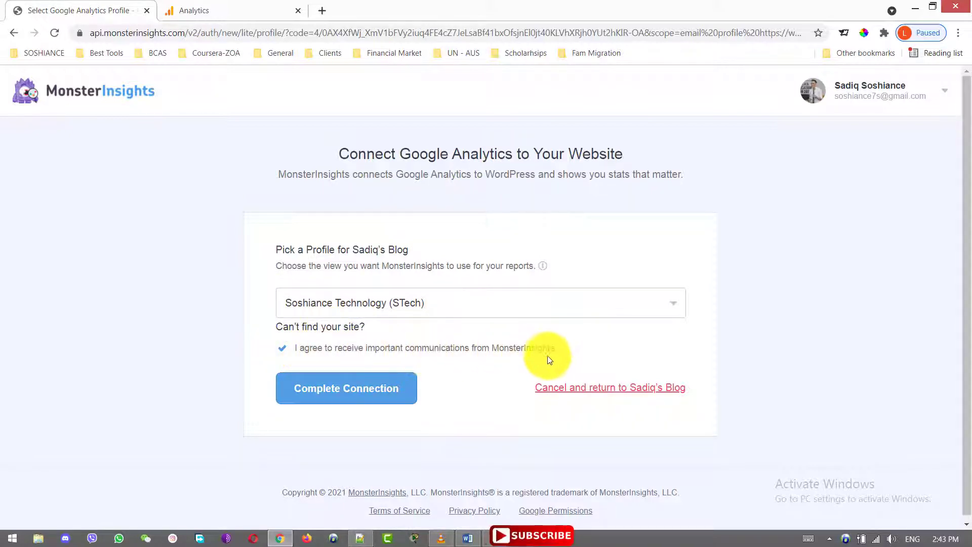
left_click(362, 396)
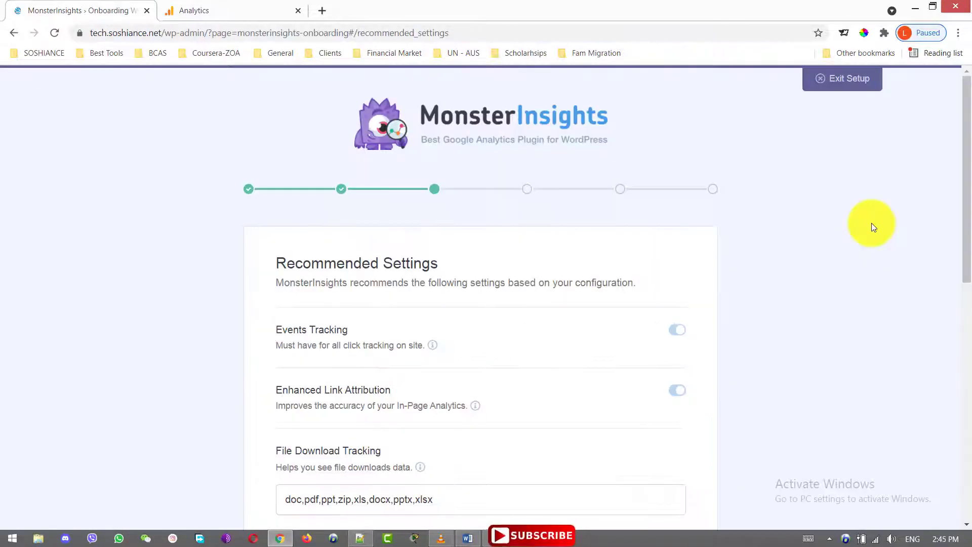
Step: Review the recommended settings, turn on Install Updates Automatically and save them to continue the setup
scroll(962, 212, "down", 1)
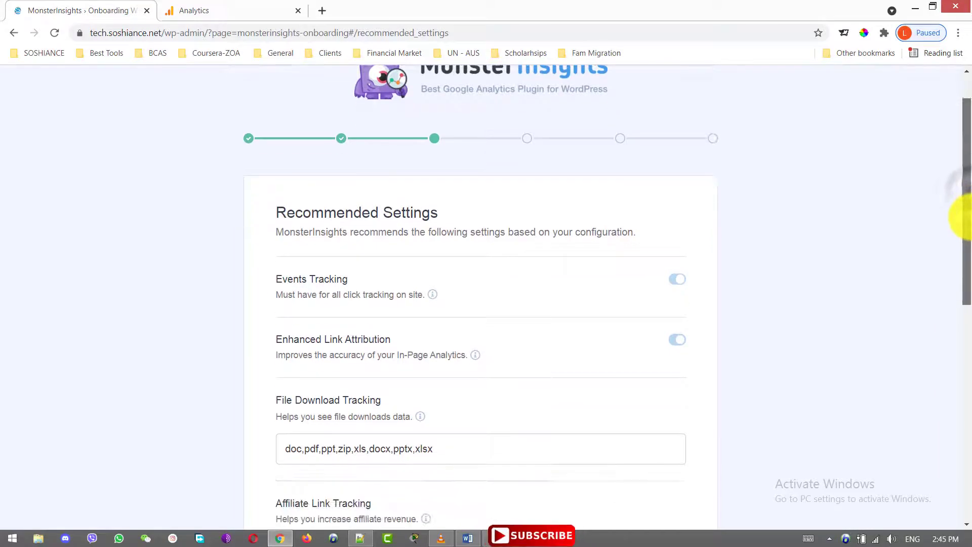
left_click_drag(967, 218, 960, 380)
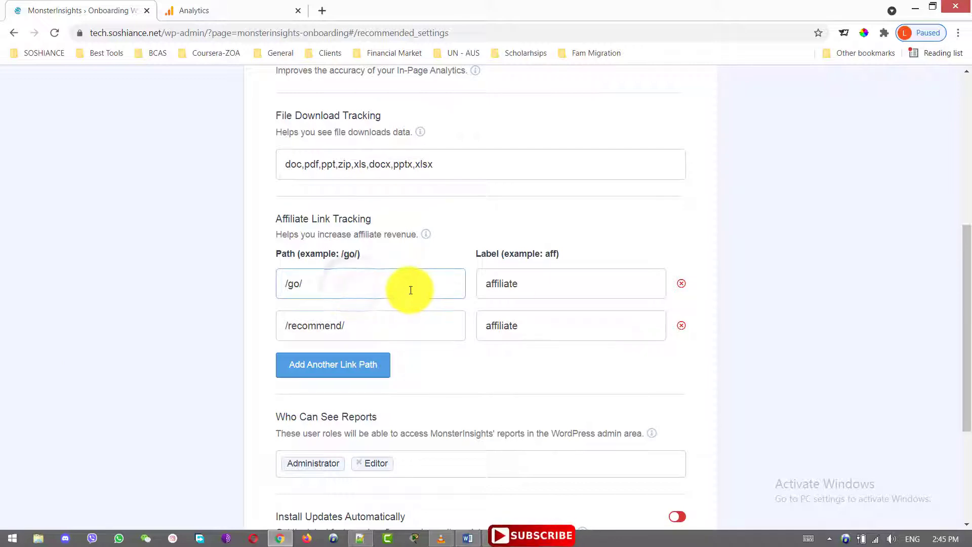
left_click_drag(408, 284, 320, 283)
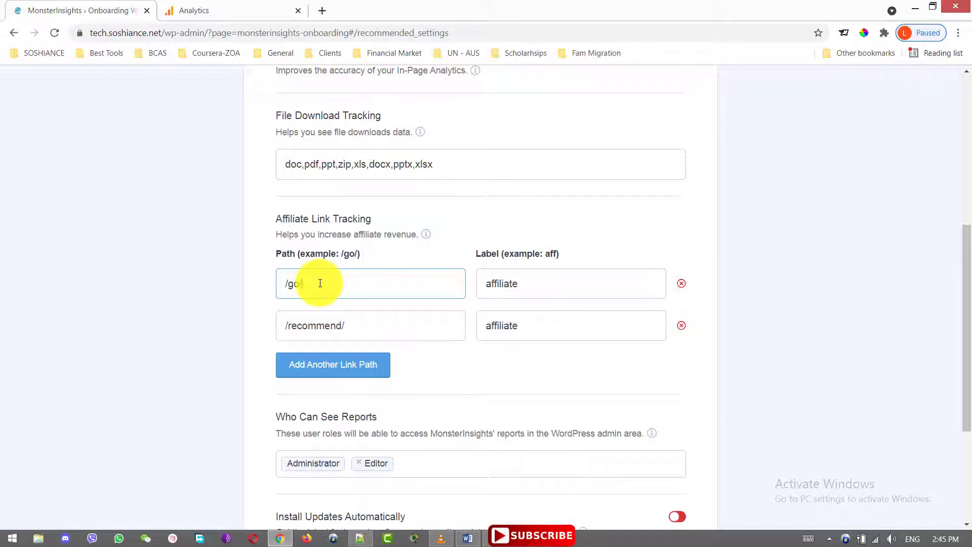
type("/")
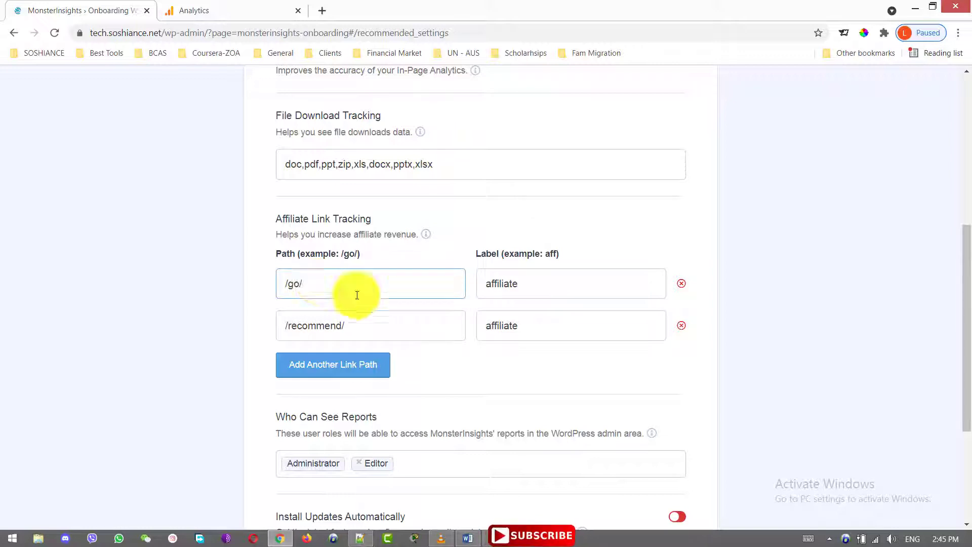
scroll(358, 292, "down", 2)
scroll(964, 355, "down", 2)
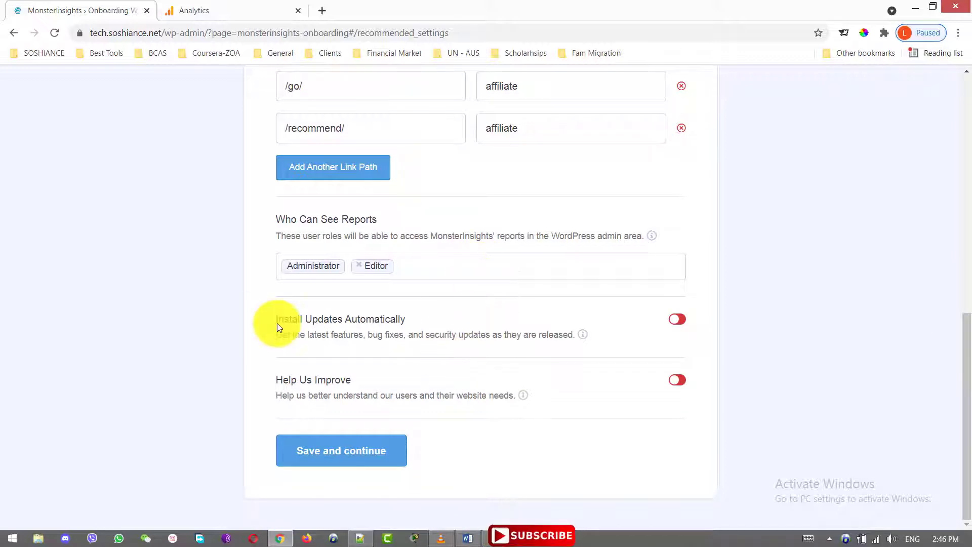
left_click(685, 325)
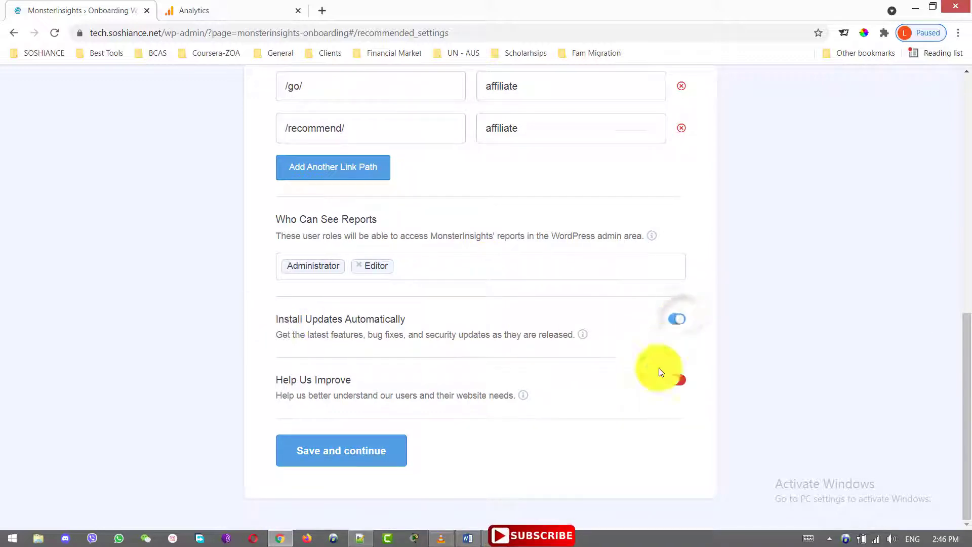
left_click(371, 457)
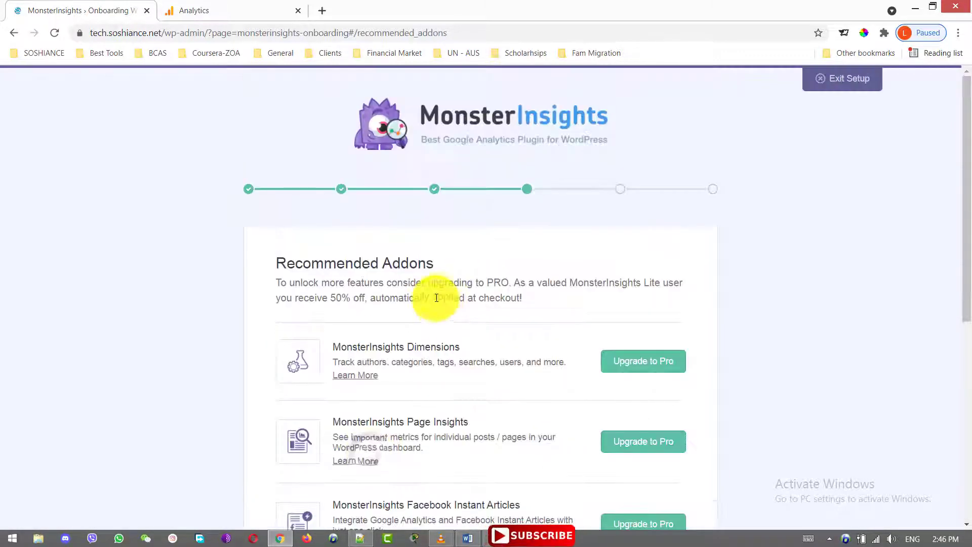
Step: Continue past the recommended addons without upgrading to Pro and finish the MonsterInsights setup wizard
left_click_drag(964, 218, 970, 344)
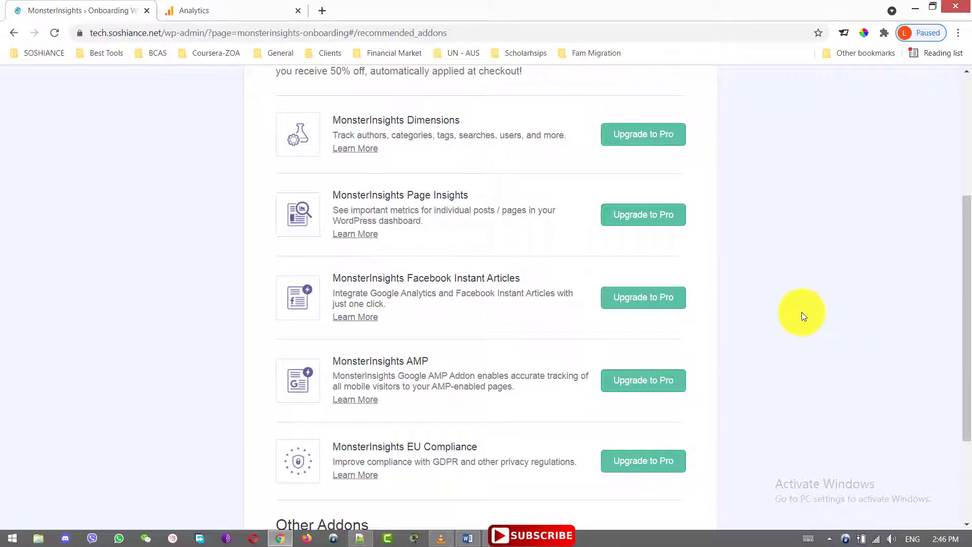
left_click_drag(961, 282, 958, 408)
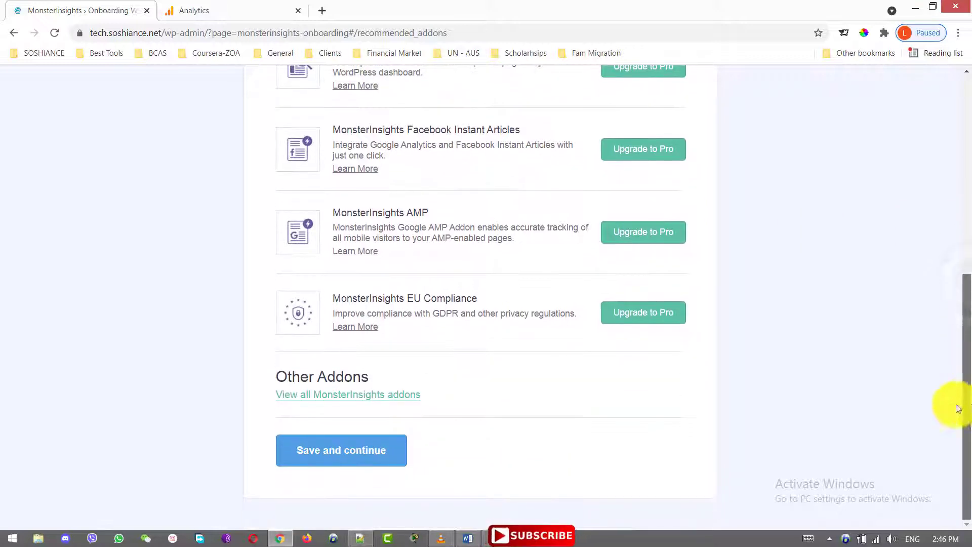
left_click(336, 459)
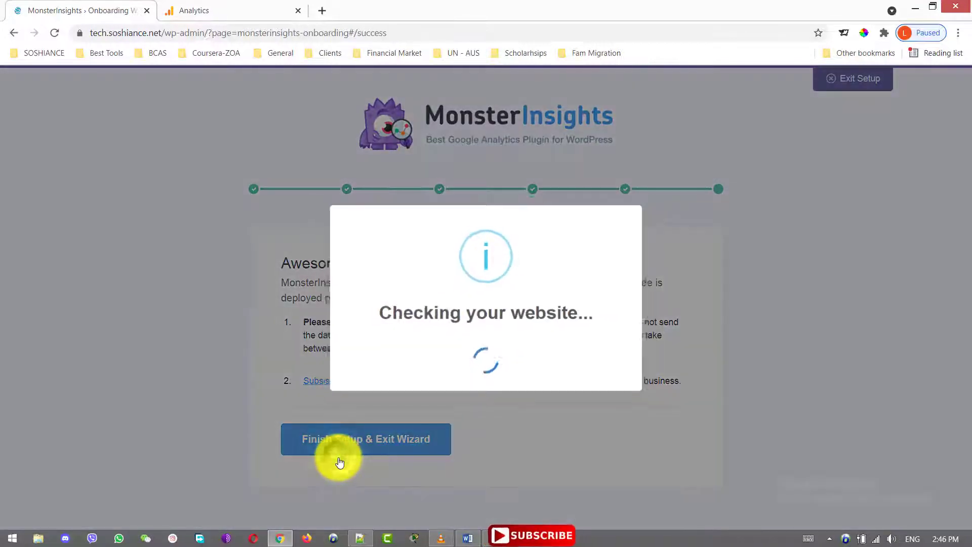
scroll(970, 269, "down", 1)
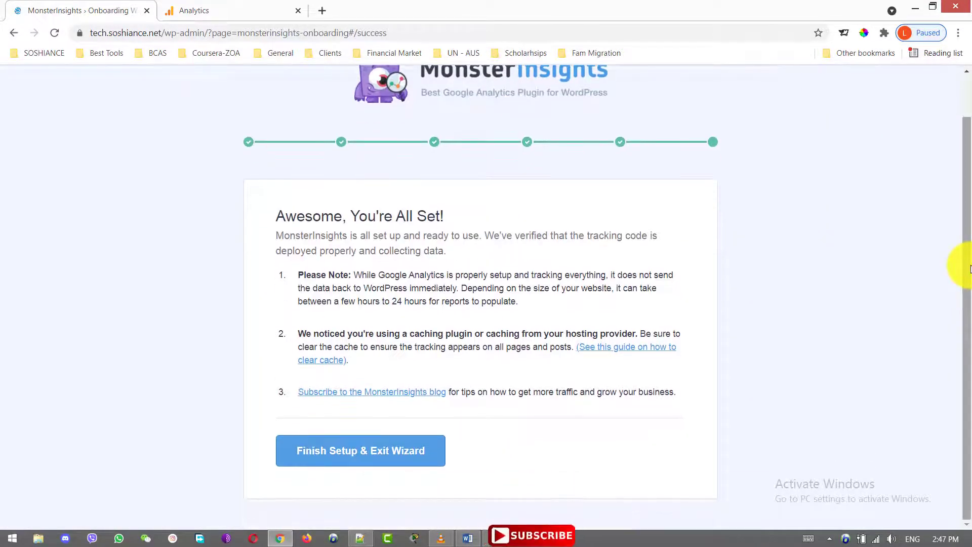
left_click(386, 460)
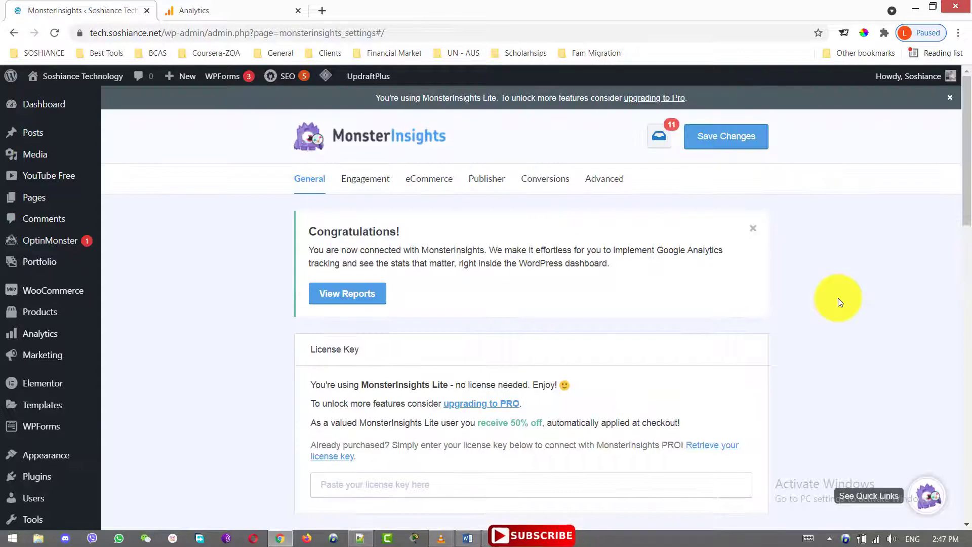
Step: Open the MonsterInsights reports in a separate browser tab and look over the plugin's license and Google Authentication settings
right_click(363, 301)
left_click(367, 306)
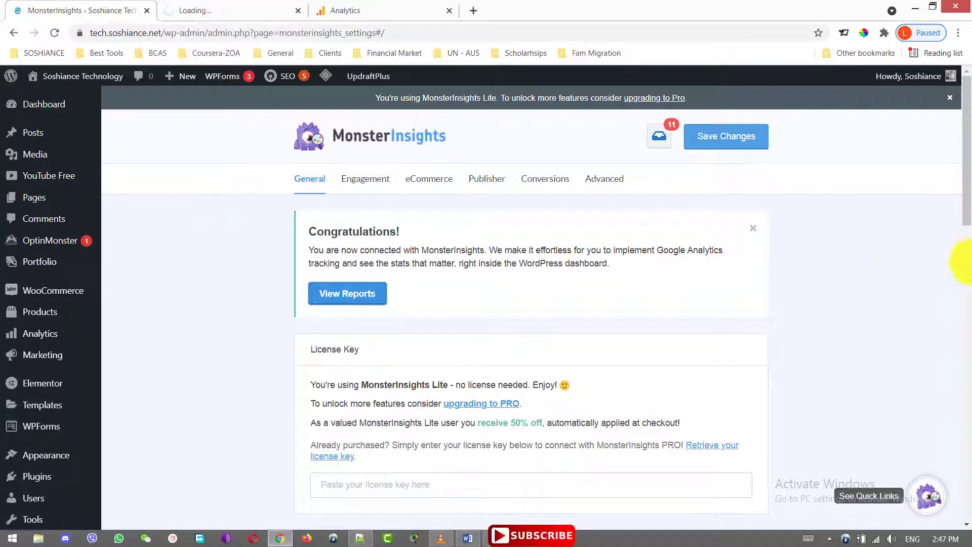
scroll(490, 304, "down", 4)
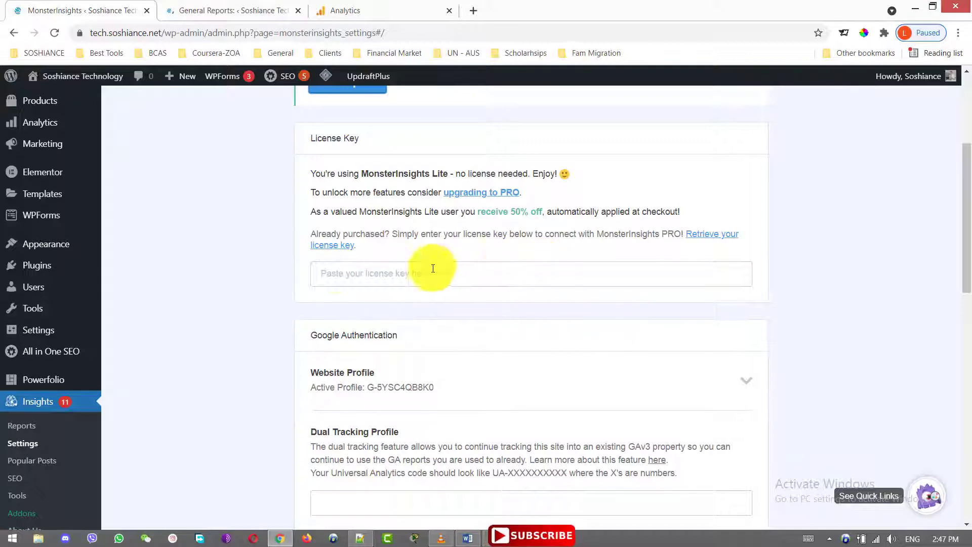
scroll(778, 470, "up", 4)
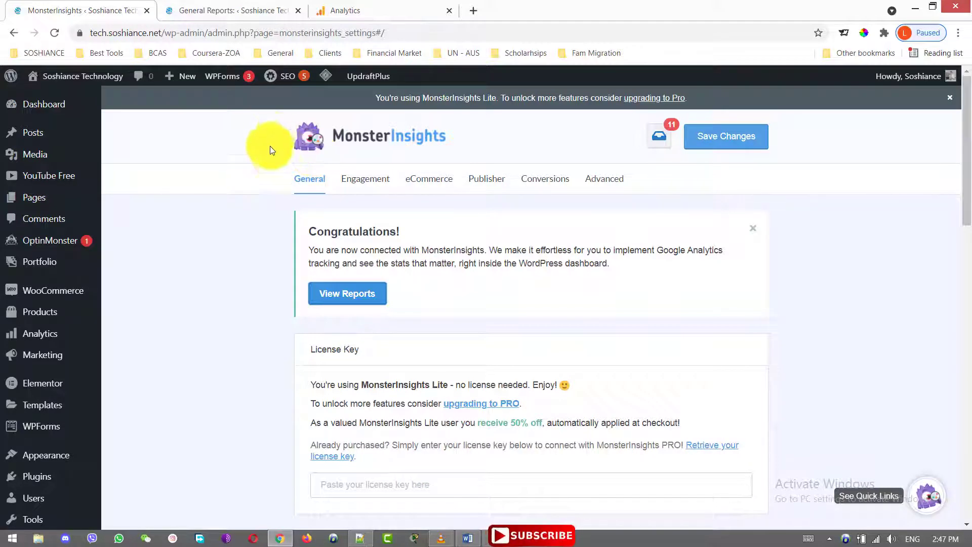
Step: Examine the Sessions and Pageviews charts and the summary figures in the MonsterInsights Overview Report
left_click(243, 9)
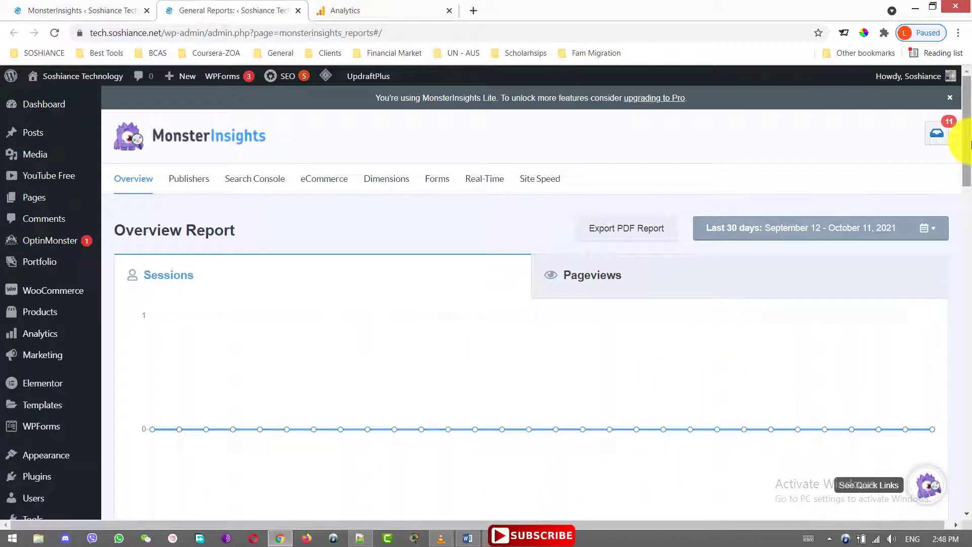
scroll(956, 152, "down", 2)
left_click(355, 8)
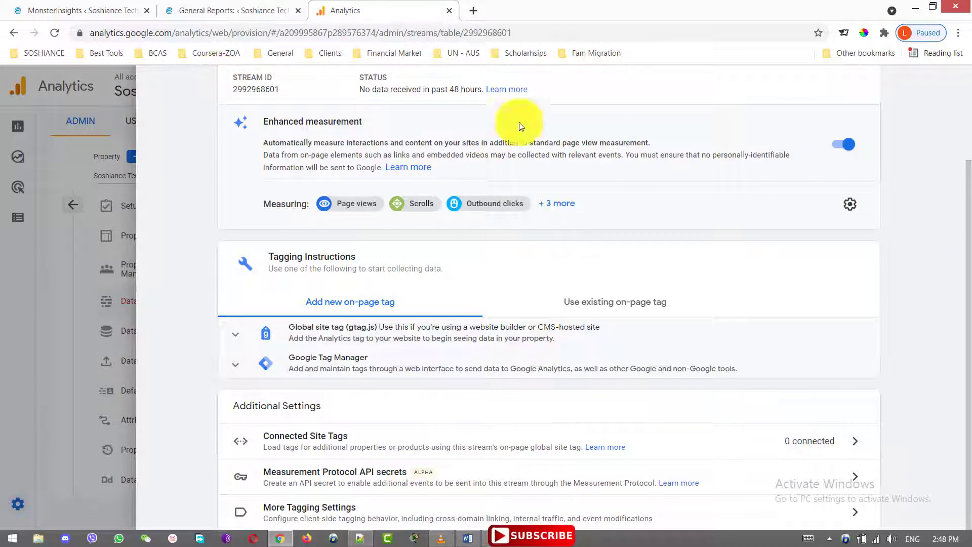
left_click(230, 5)
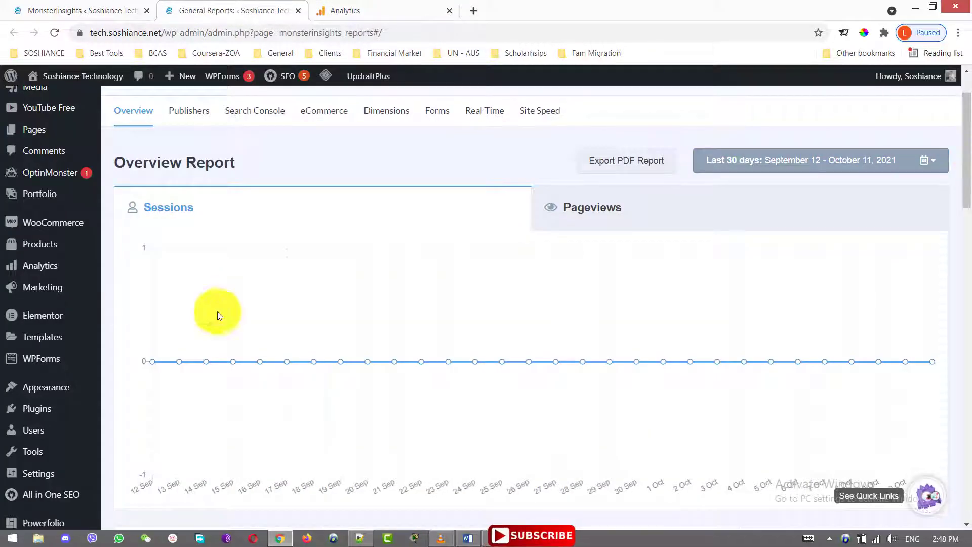
mouse_move(174, 352)
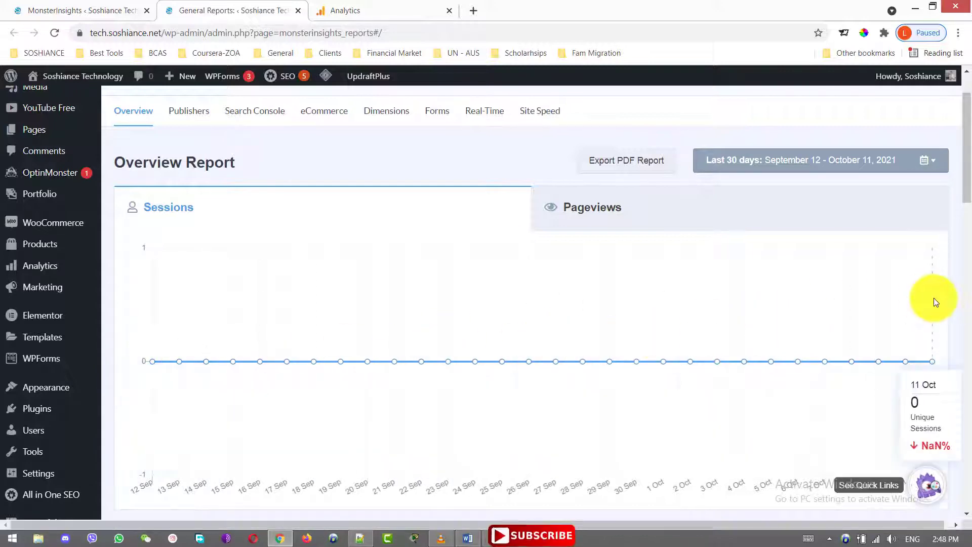
left_click(623, 202)
left_click(334, 222)
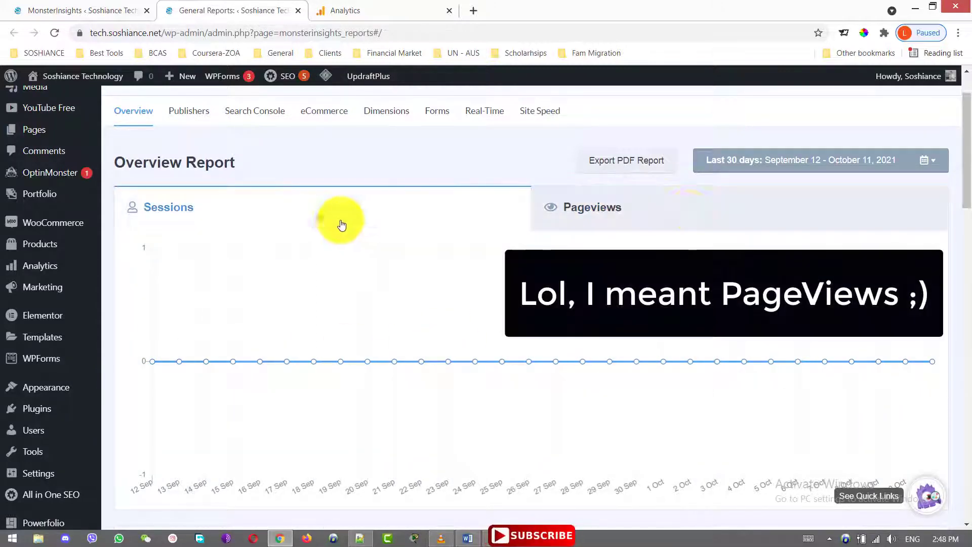
left_click(694, 216)
scroll(964, 147, "down", 3)
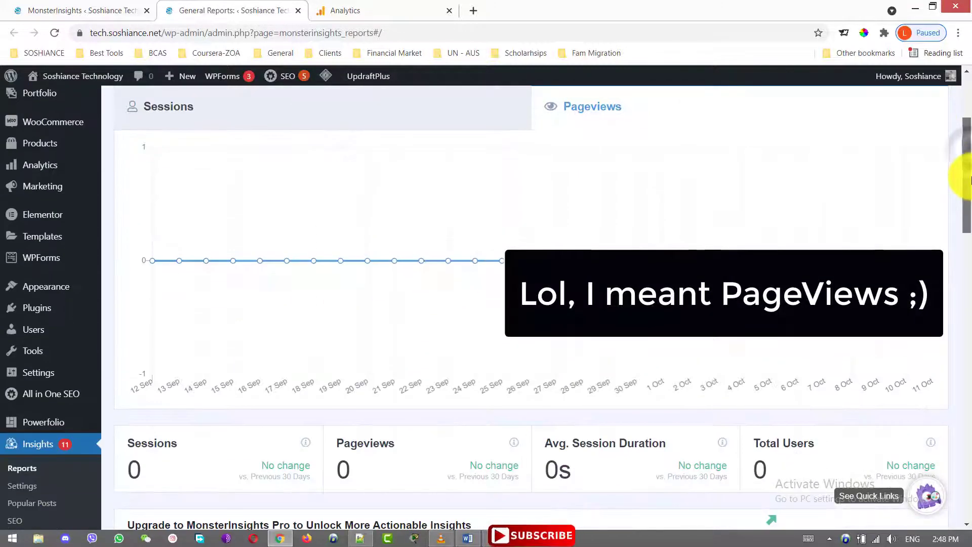
left_click_drag(967, 203, 970, 344)
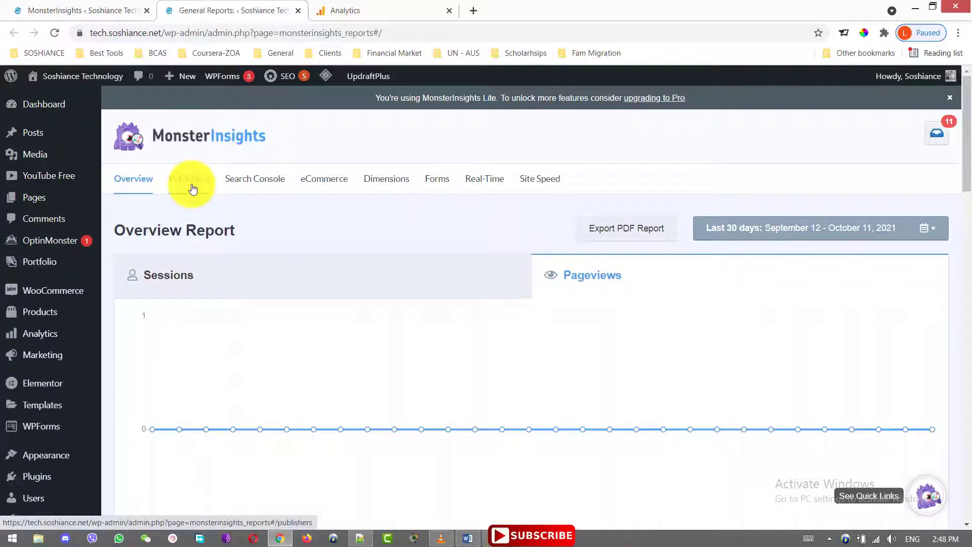
Step: Examine what the Publishers, Search Console, eCommerce and Dimensions reports offer in the MonsterInsights Lite version
left_click(192, 189)
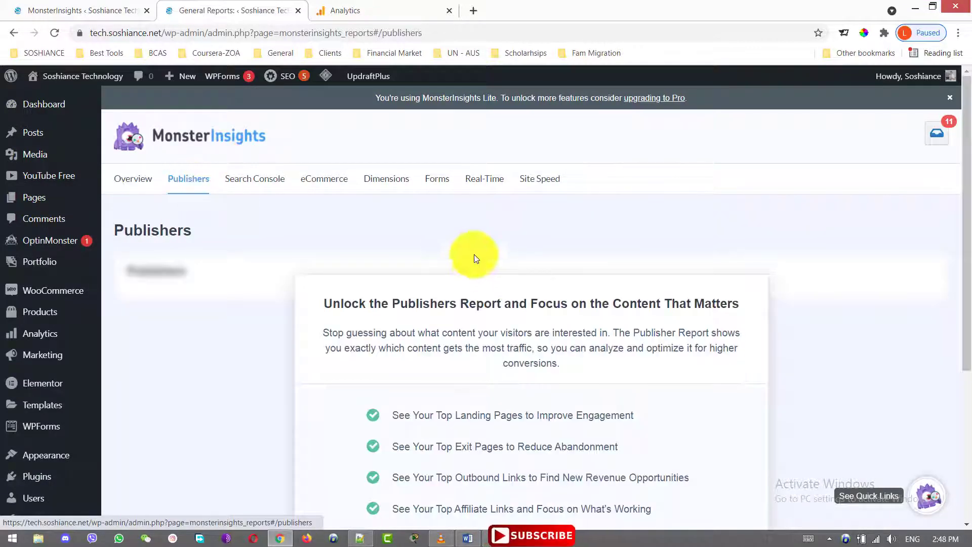
left_click_drag(965, 273, 967, 187)
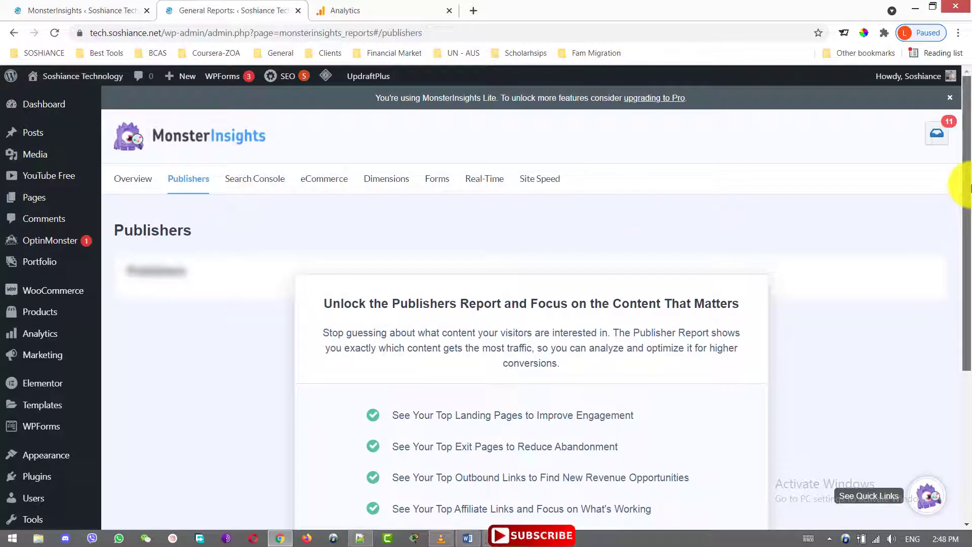
left_click(253, 185)
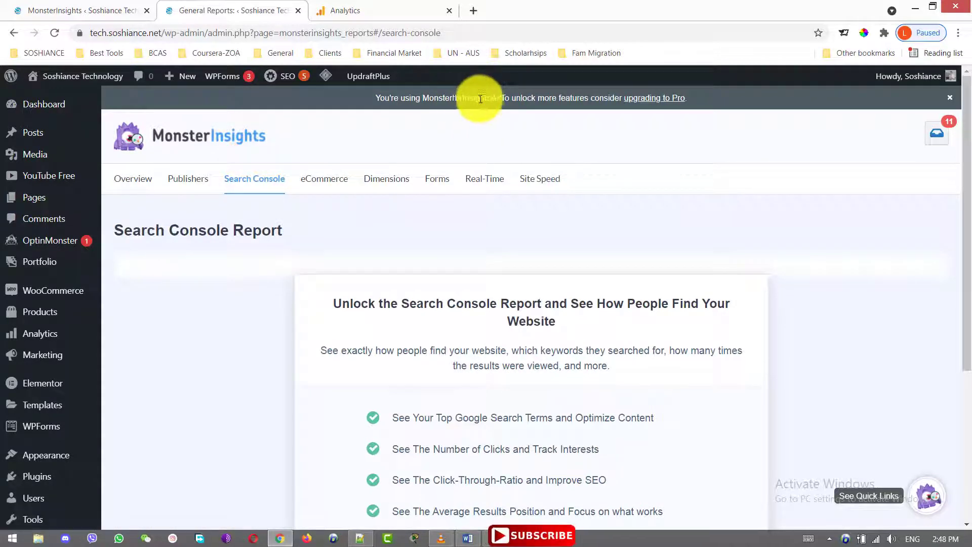
left_click_drag(499, 97, 423, 98)
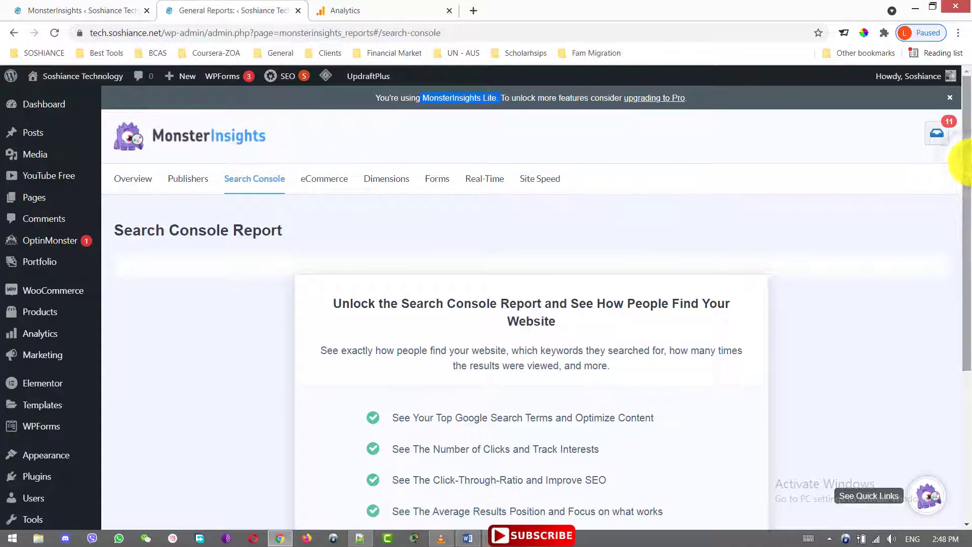
left_click(319, 177)
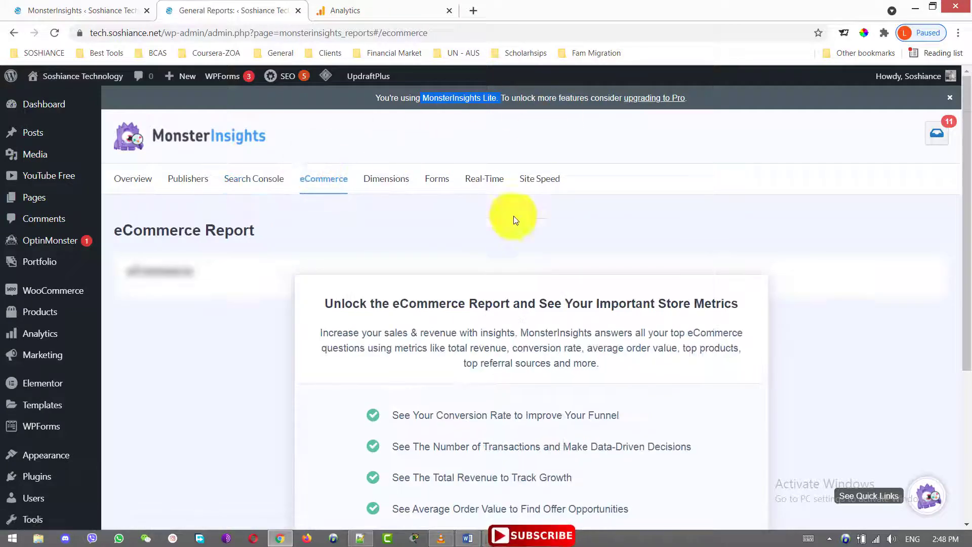
scroll(607, 299, "down", 5)
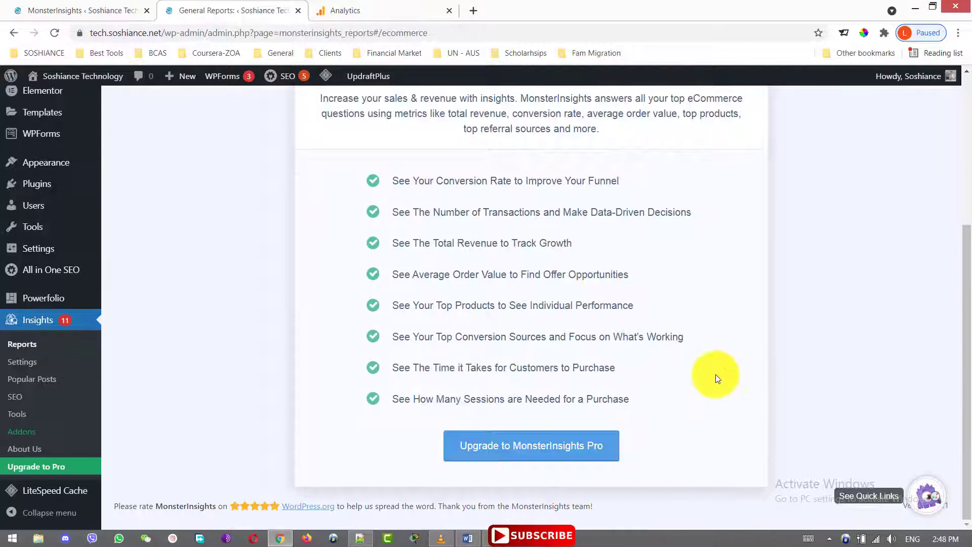
scroll(709, 375, "up", 5)
left_click(402, 185)
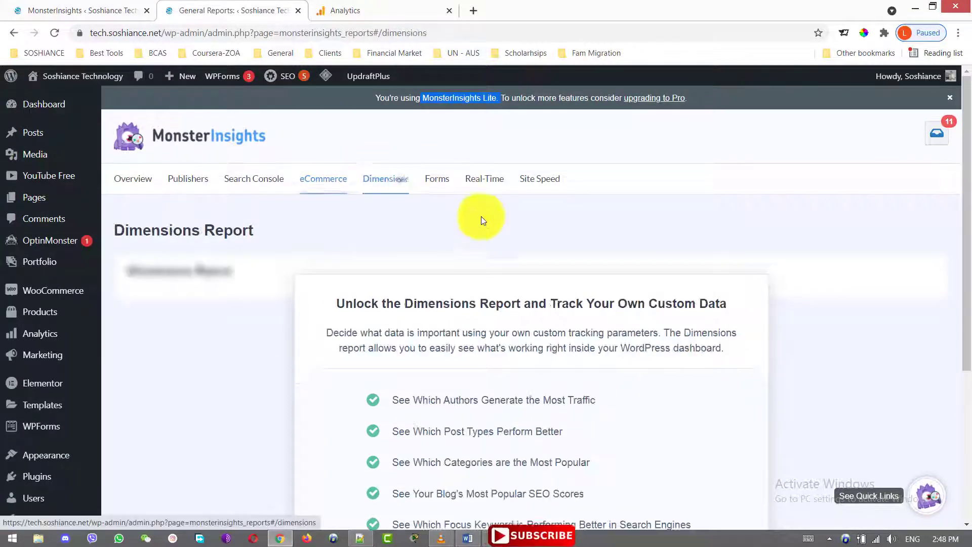
Step: Reopen the eCommerce report, then open soshiance.net in a new browser tab and look over the products in the online store
left_click(313, 187)
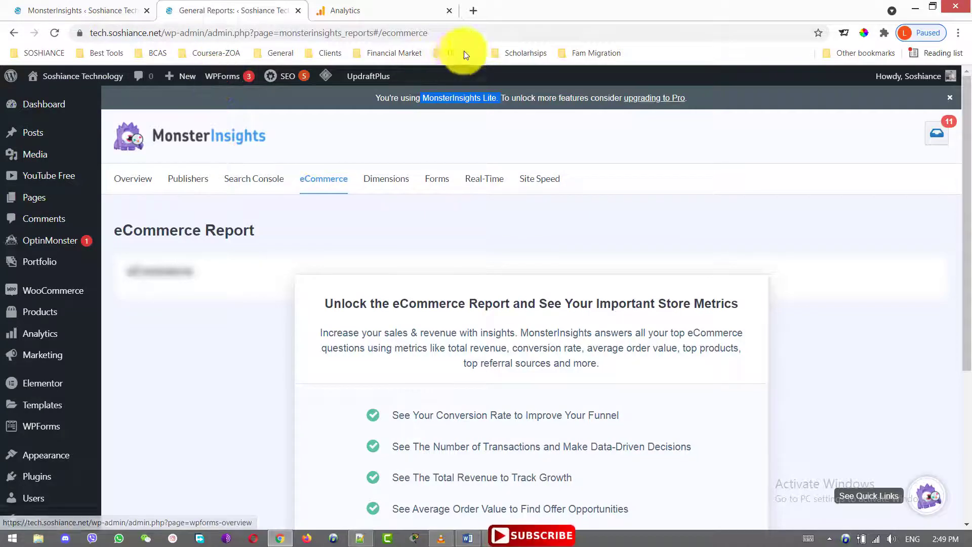
left_click(475, 12)
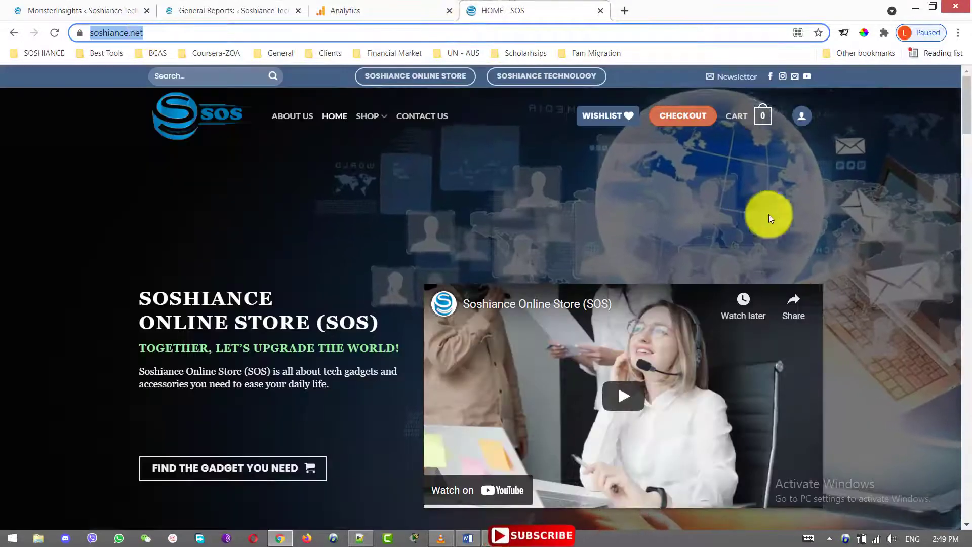
scroll(959, 152, "down", 5)
scroll(962, 172, "down", 5)
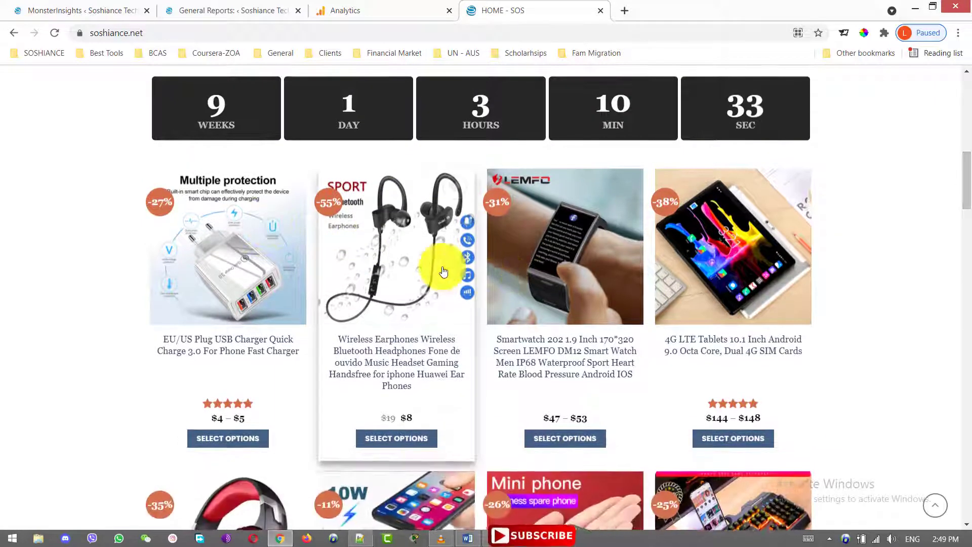
Step: Return to the MonsterInsights reports and look through the Dimensions, Forms and Real-Time reports
left_click(205, 11)
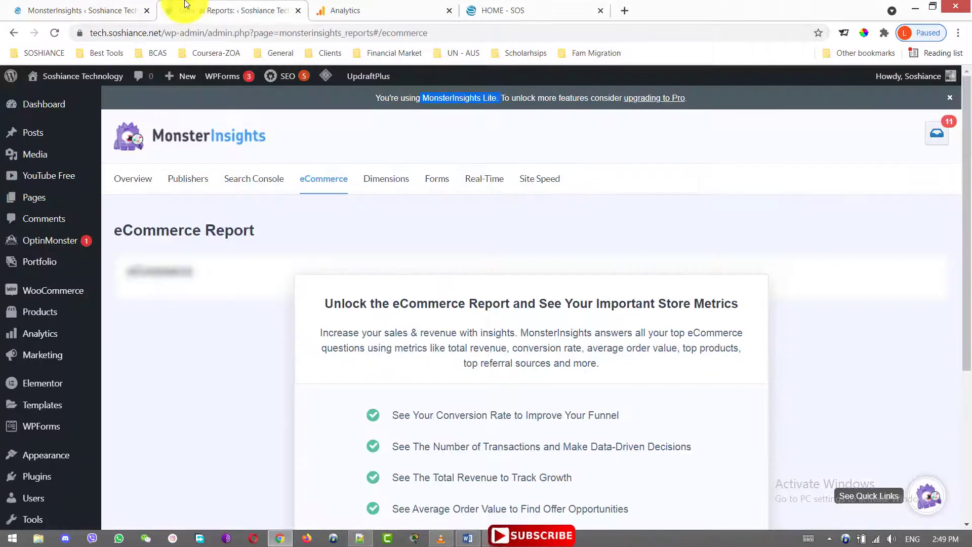
left_click(396, 184)
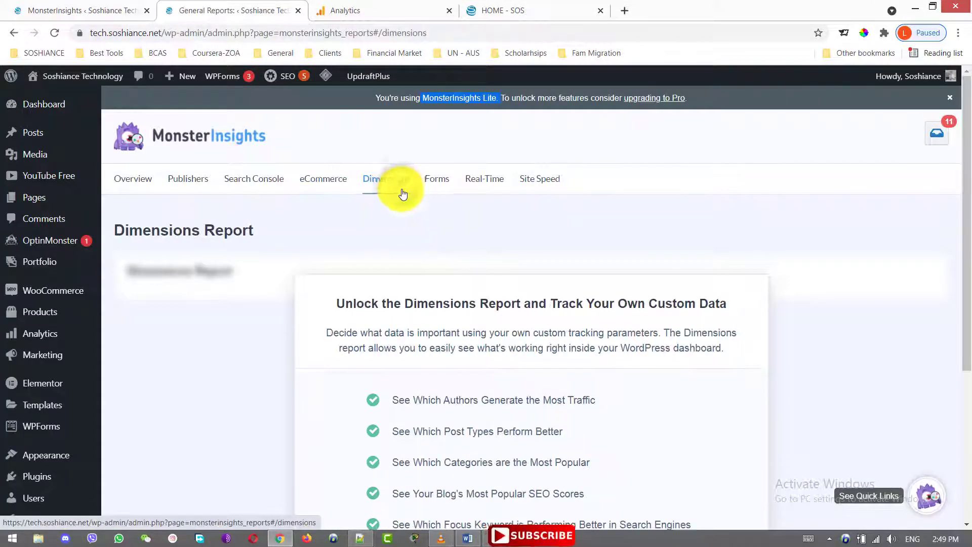
left_click(449, 186)
left_click(484, 181)
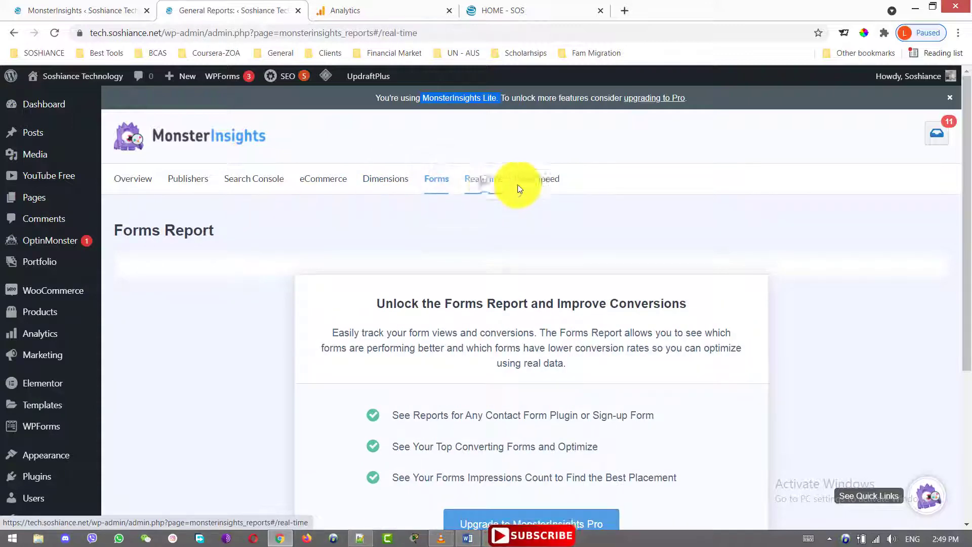
Step: Reopen the Overview Report and examine the daily values in the Sessions chart and the summary figures below it
left_click(122, 182)
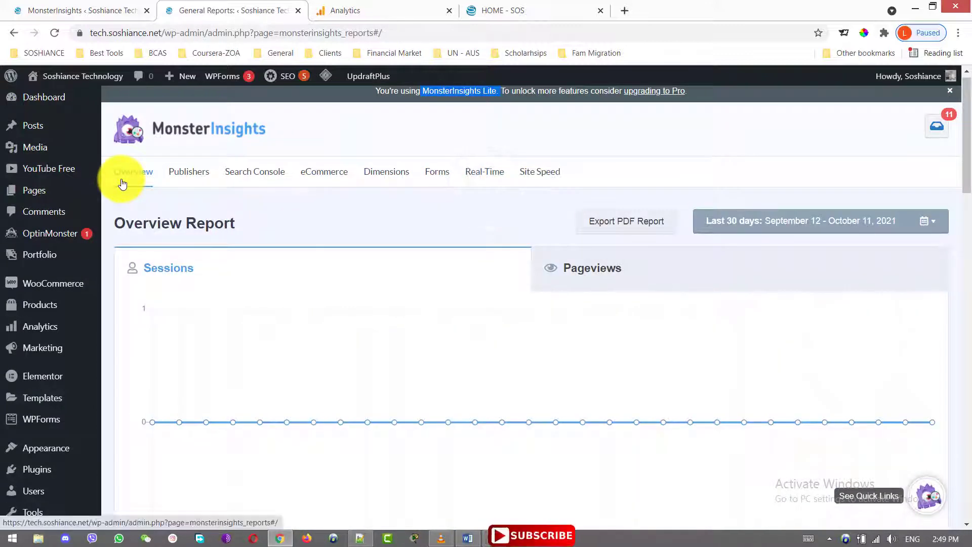
scroll(805, 357, "down", 4)
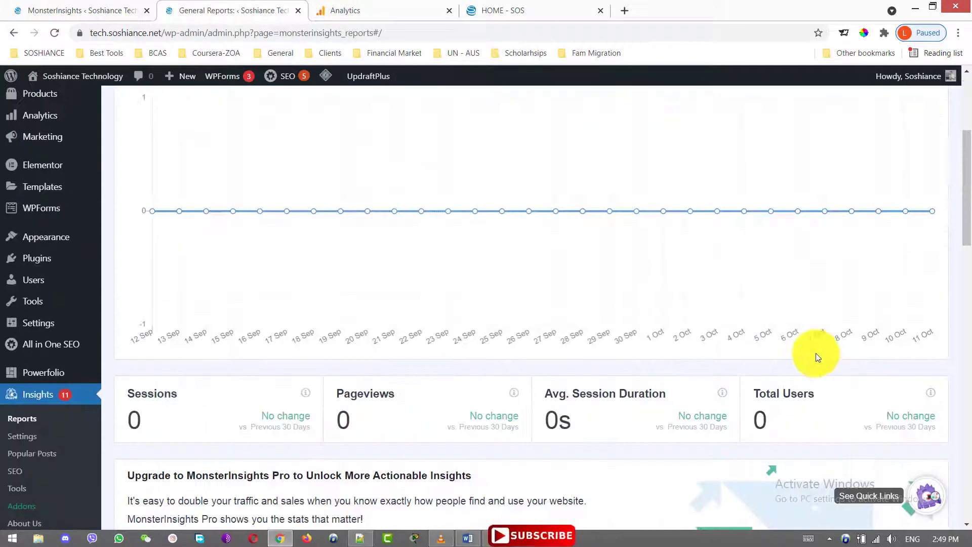
mouse_move(400, 212)
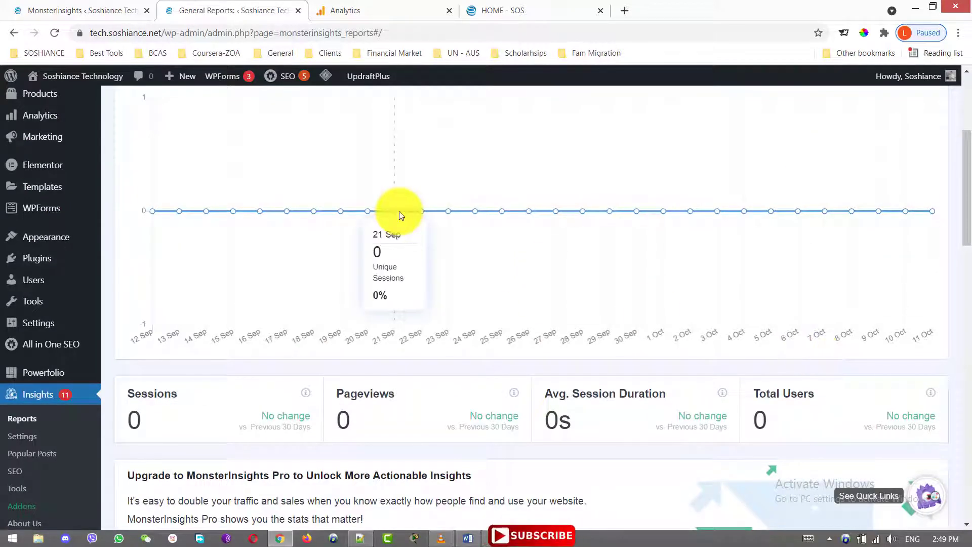
left_click_drag(965, 215, 967, 182)
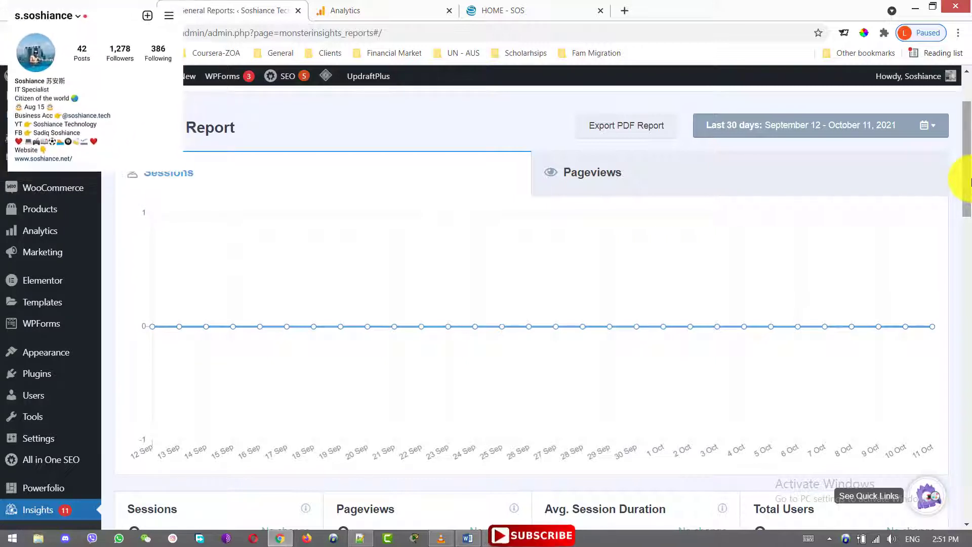
mouse_move(801, 245)
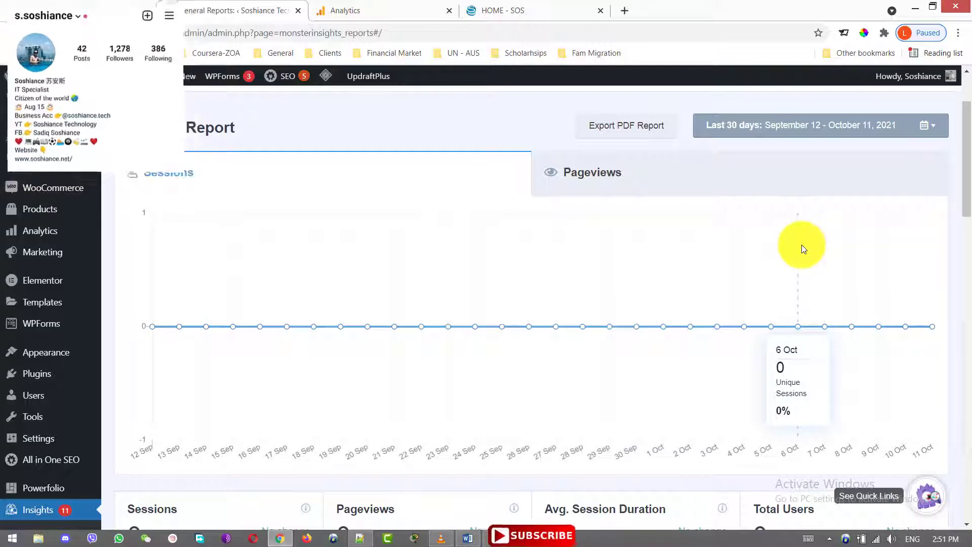